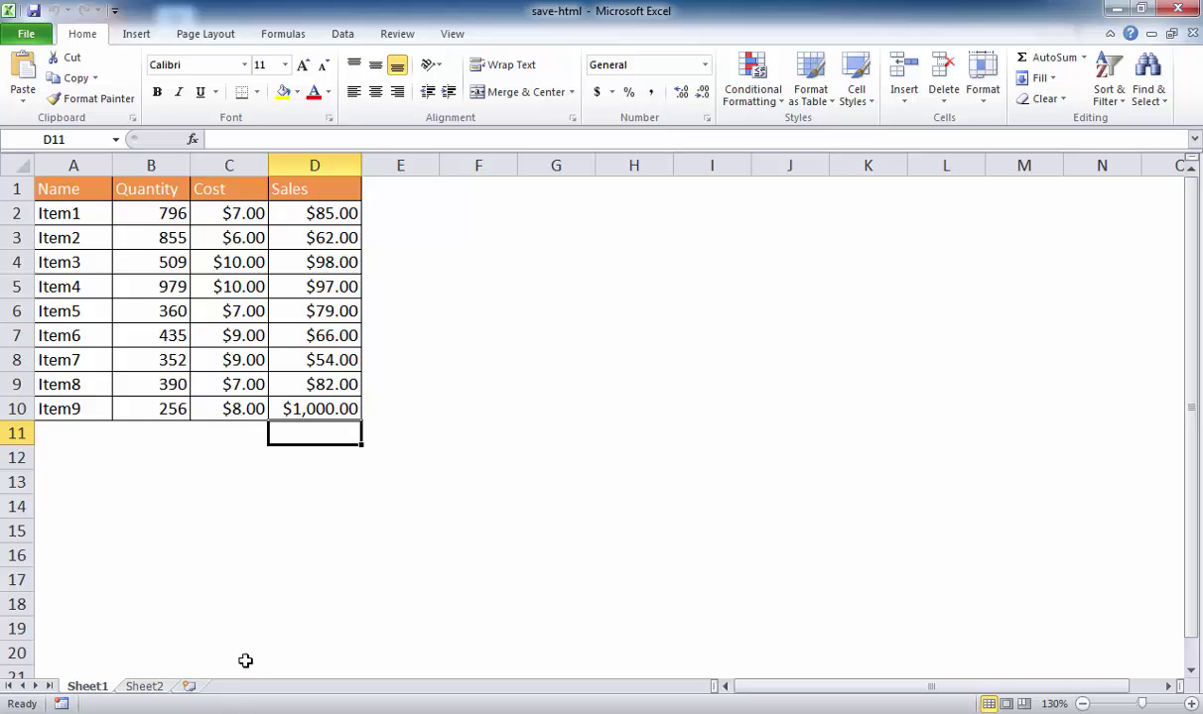
# - Look over Sheet2, return to Sheet1, and begin saving a copy of the workbook with the Single File Web Page file type
pyautogui.click(154, 687)
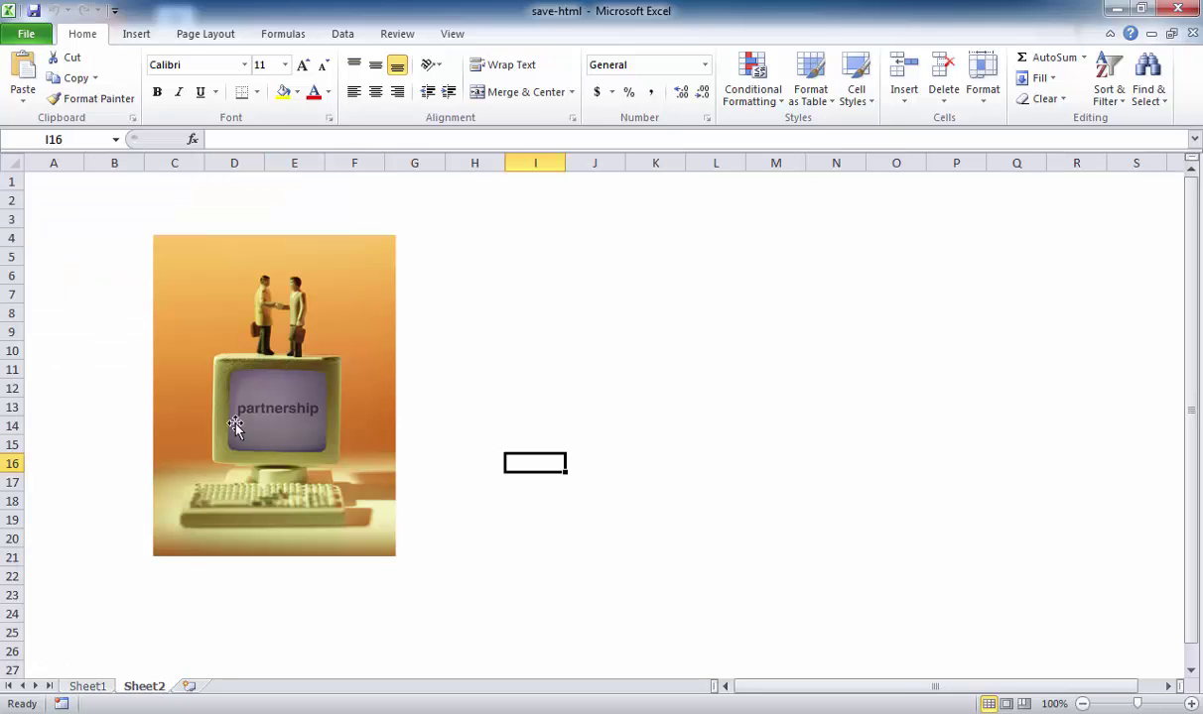
pyautogui.click(88, 687)
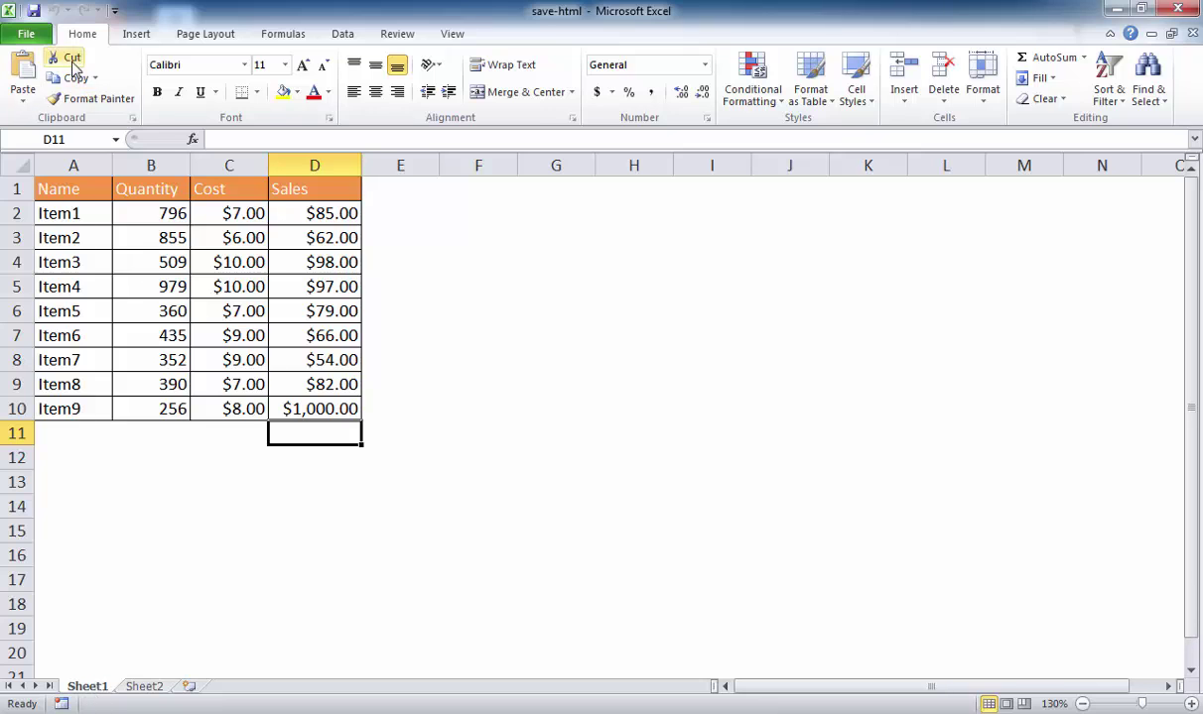
pyautogui.click(26, 34)
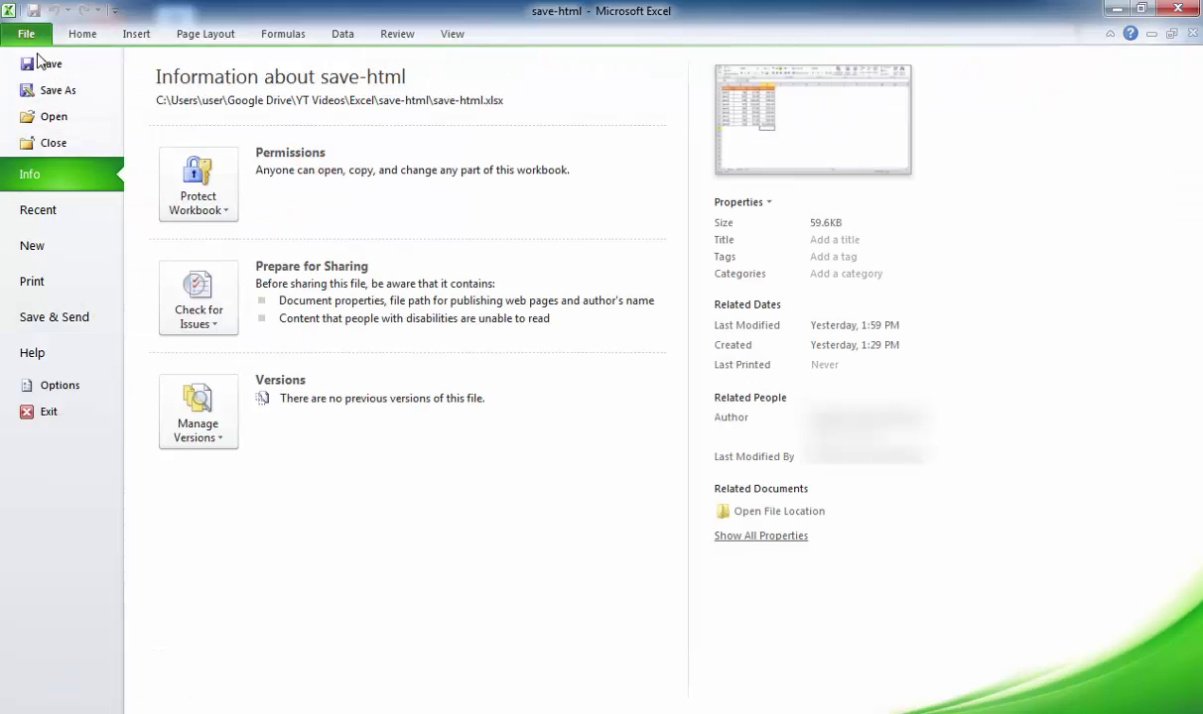
pyautogui.click(57, 90)
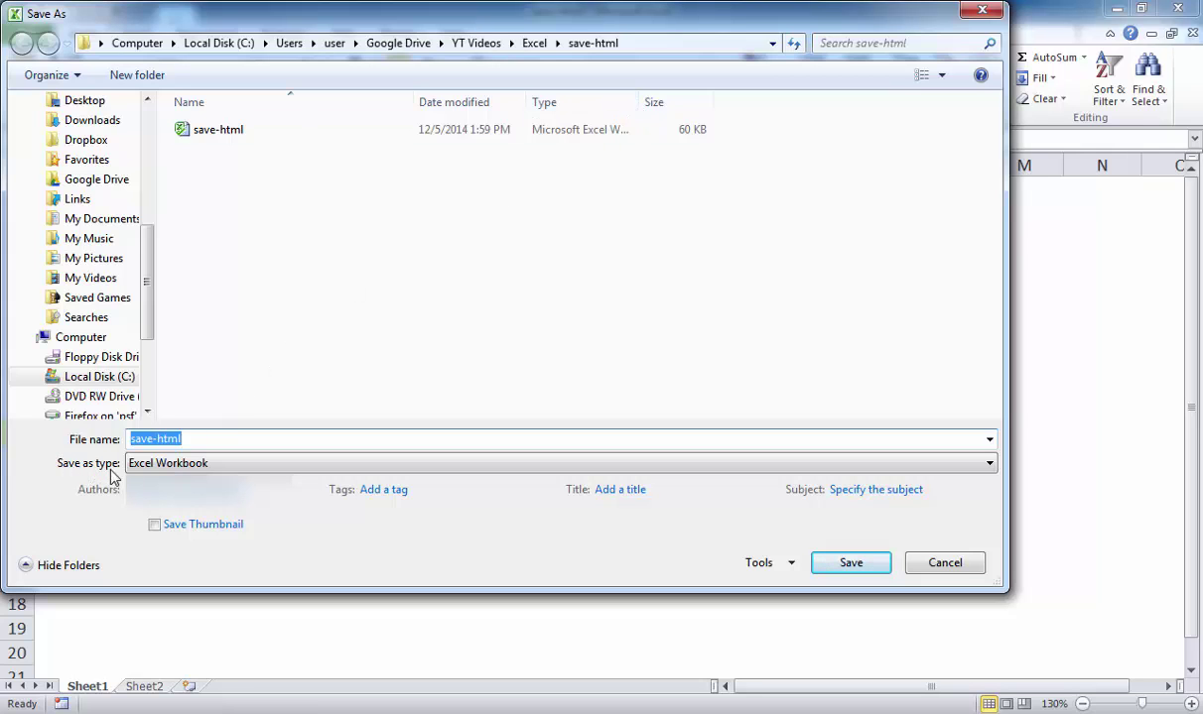
pyautogui.click(231, 467)
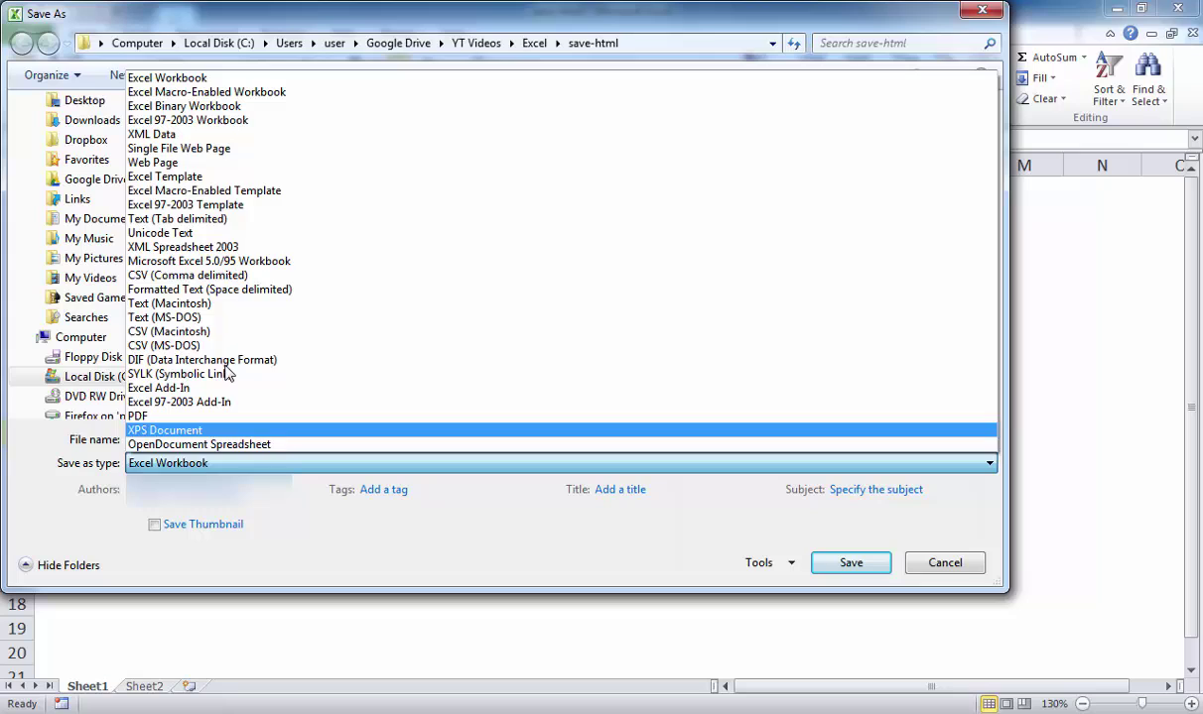
pyautogui.click(208, 148)
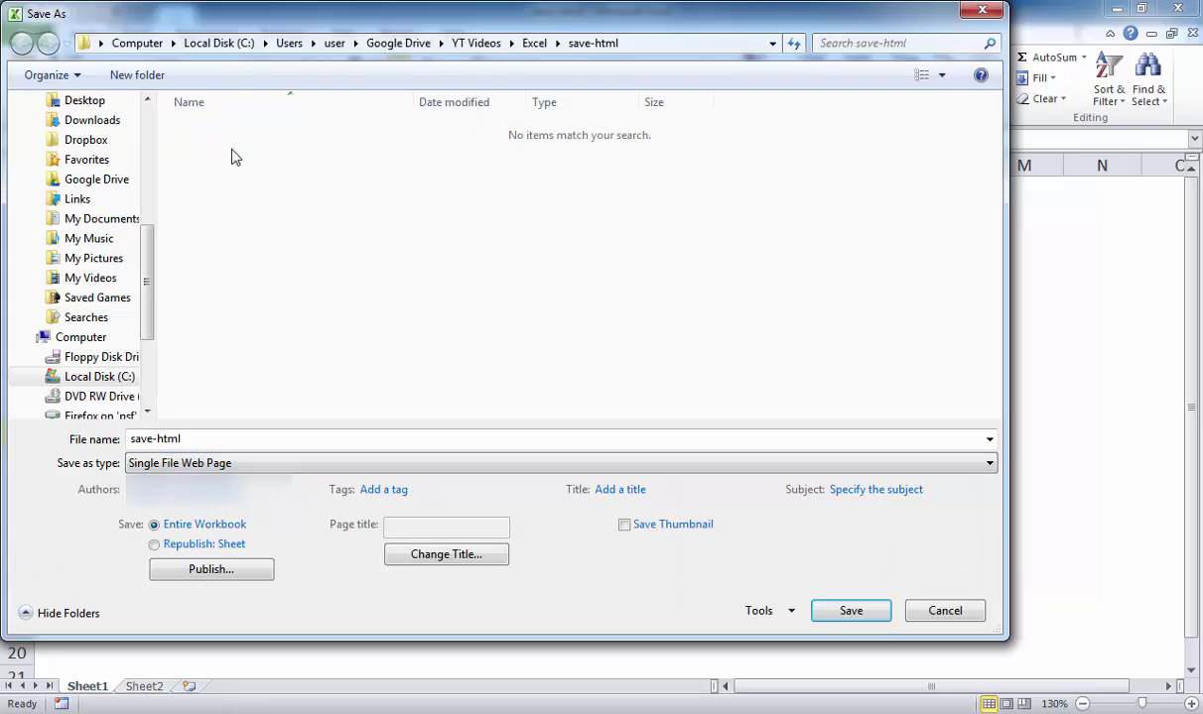
# - Save the entire workbook as save-html-example1, keeping the web page format and disabling AutoRepublish while the workbook is open
pyautogui.click(201, 439)
pyautogui.click(200, 440)
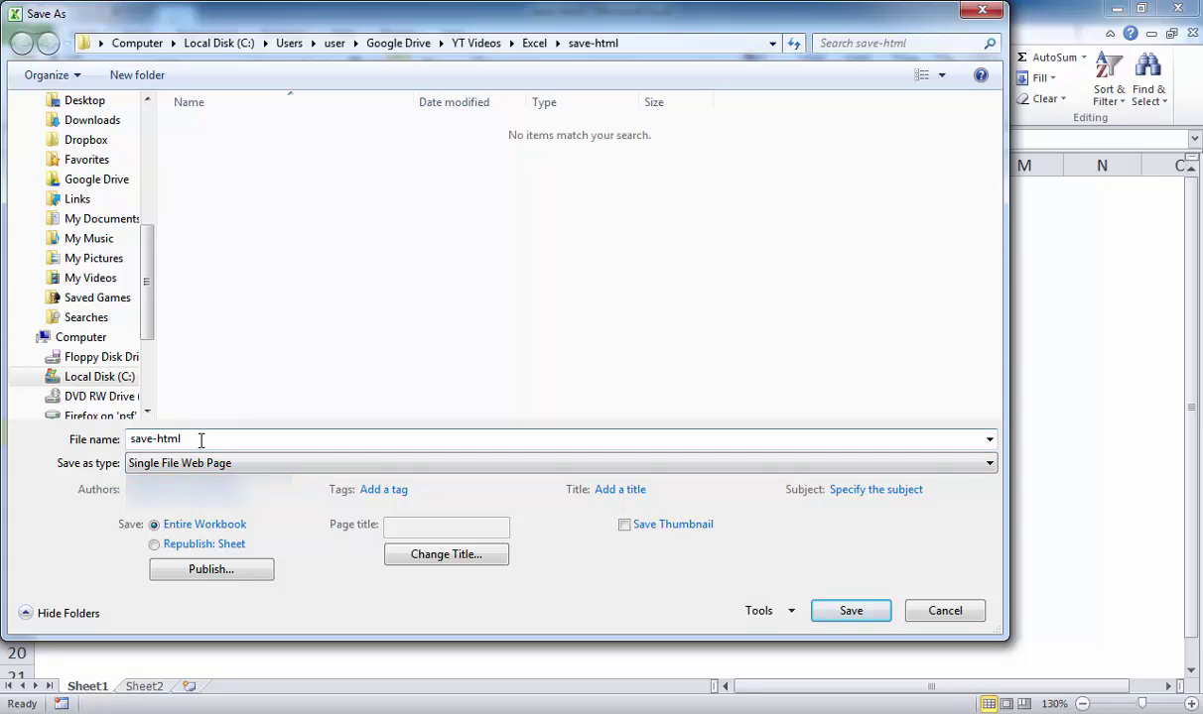
pyautogui.write('-example1')
pyautogui.click(850, 612)
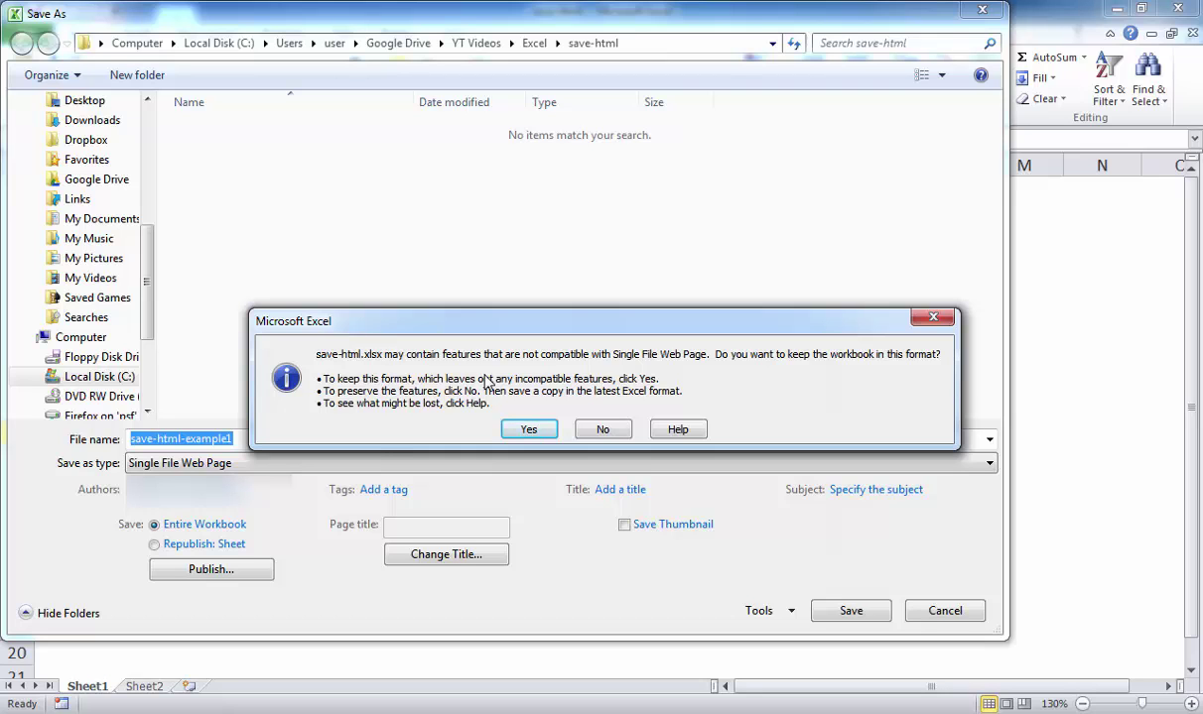
pyautogui.click(529, 429)
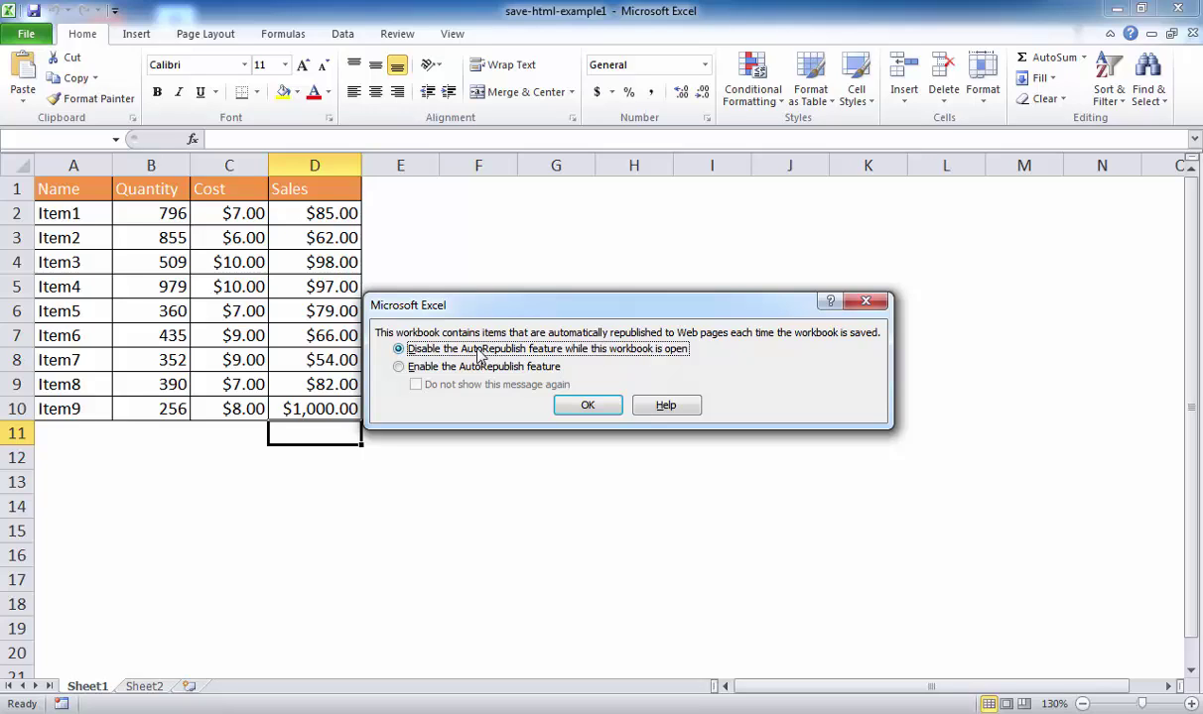
pyautogui.click(588, 407)
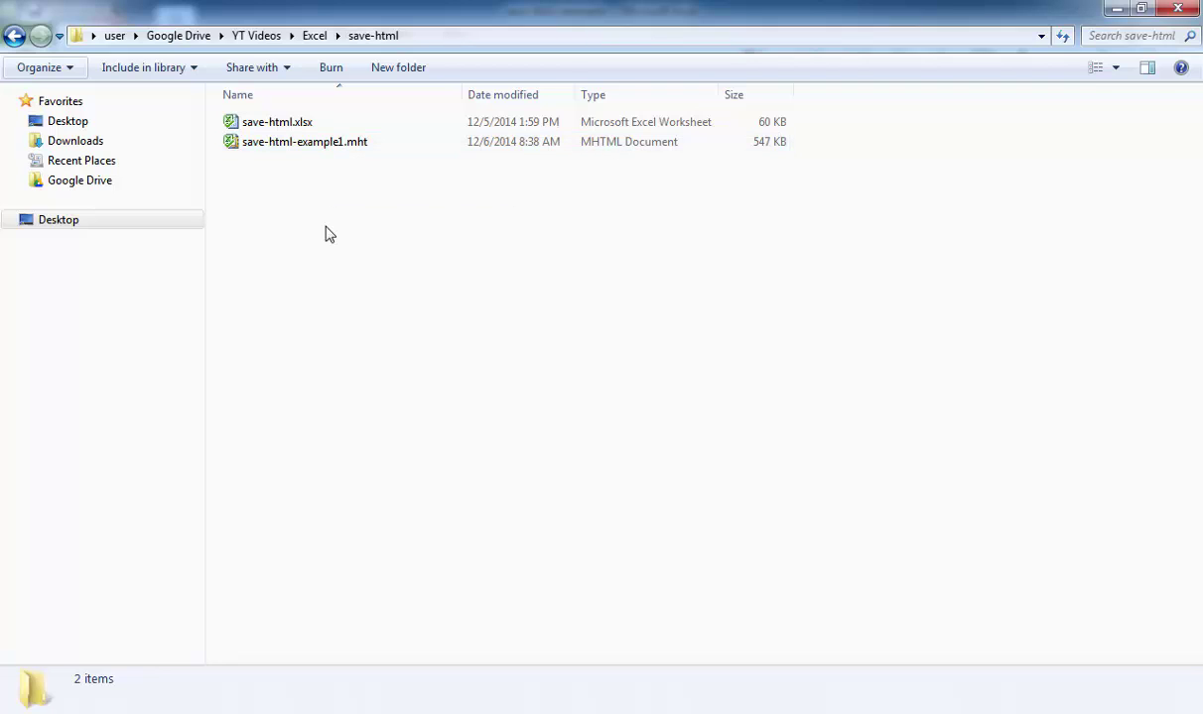
# - From the save-html folder in Windows Explorer, open save-html-example1.mht in Internet Explorer, view its Sheet2, and close the browser
pyautogui.click(305, 145)
pyautogui.rightClick(305, 146)
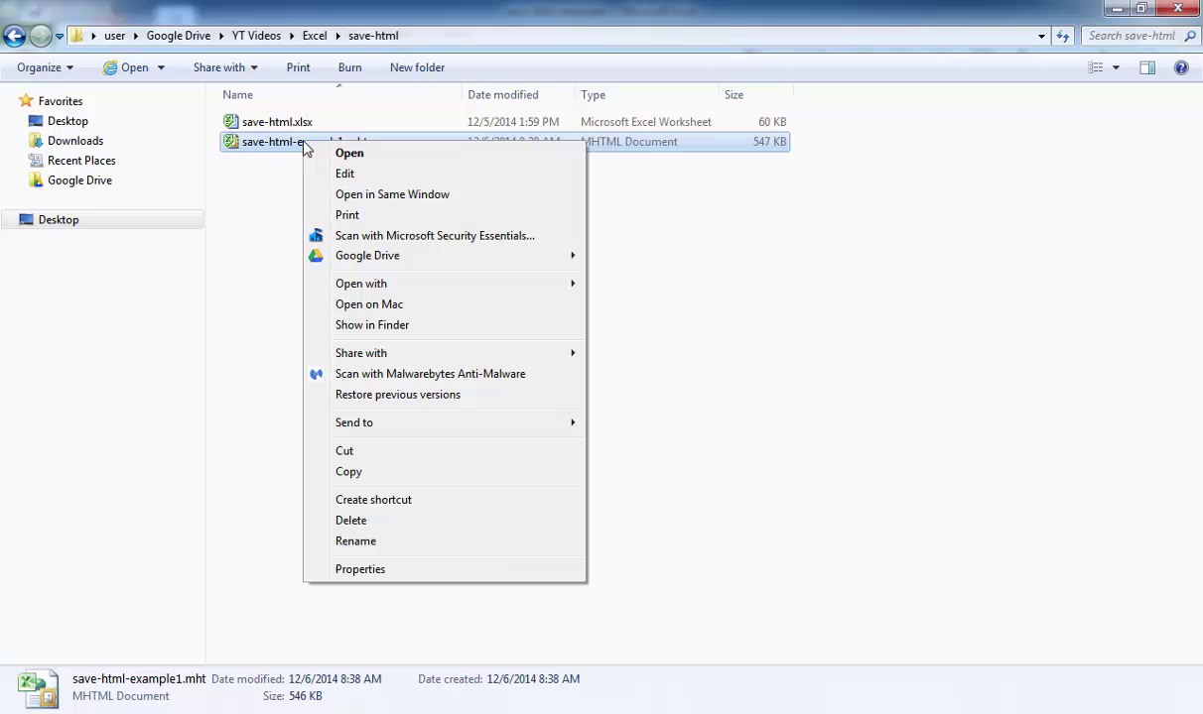
pyautogui.moveTo(377, 284)
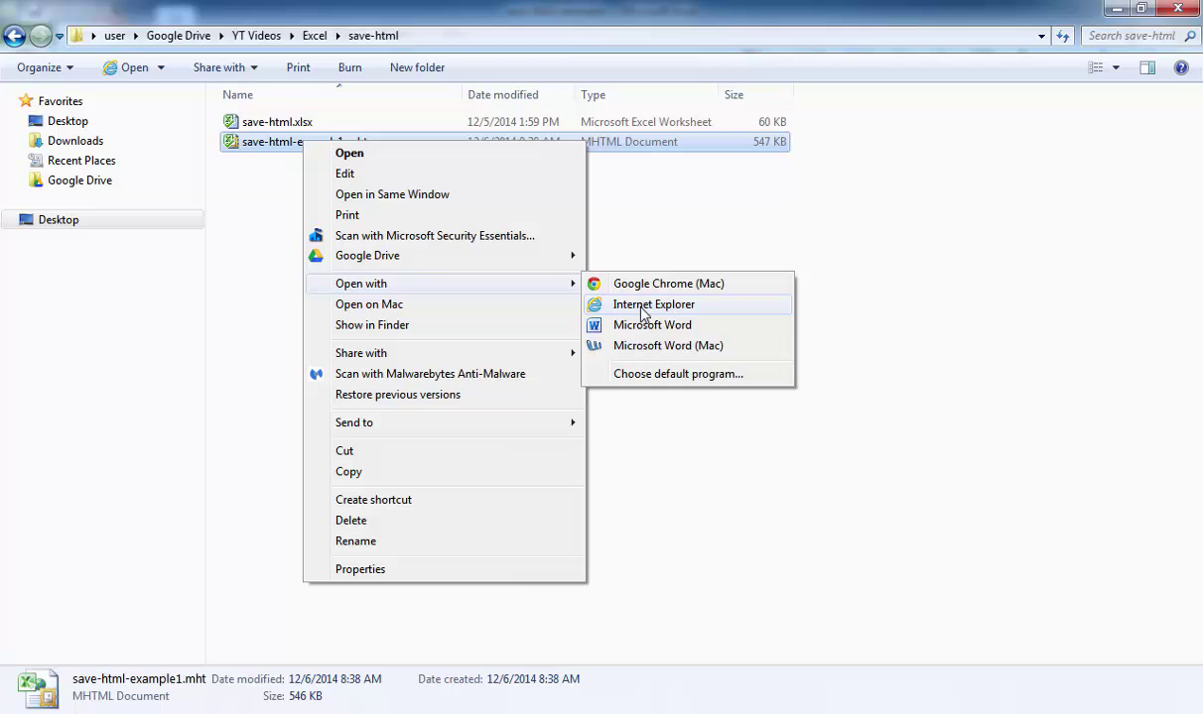
pyautogui.click(642, 309)
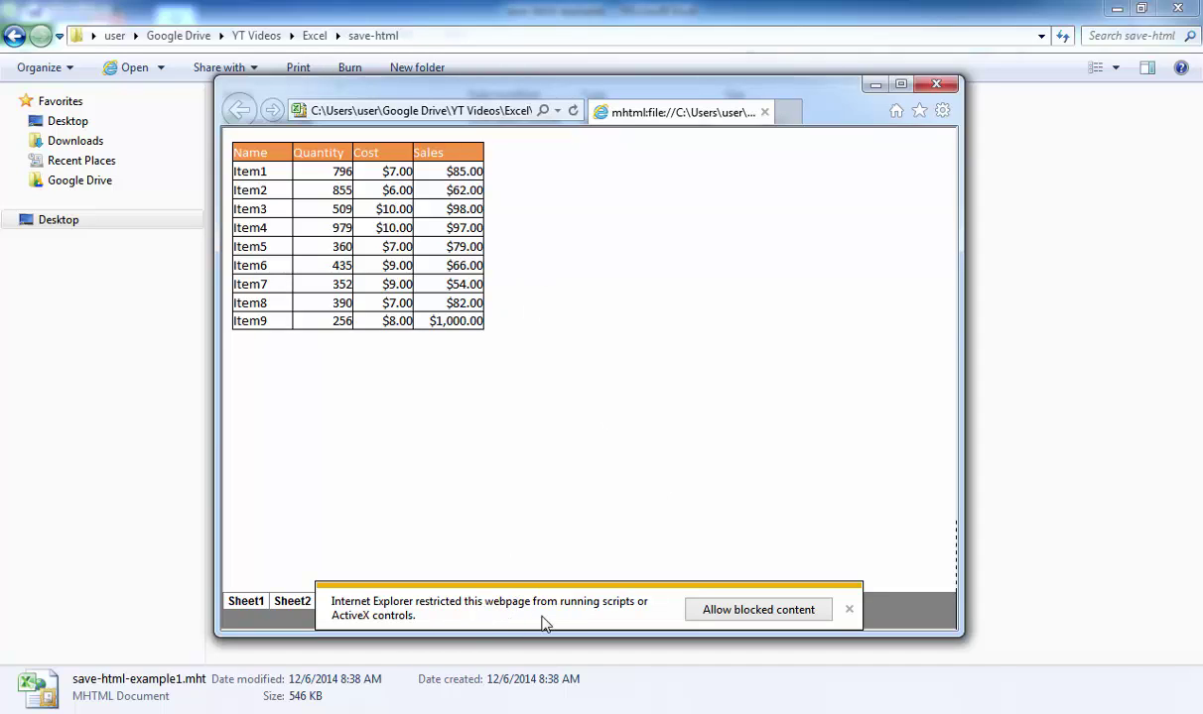
pyautogui.click(850, 611)
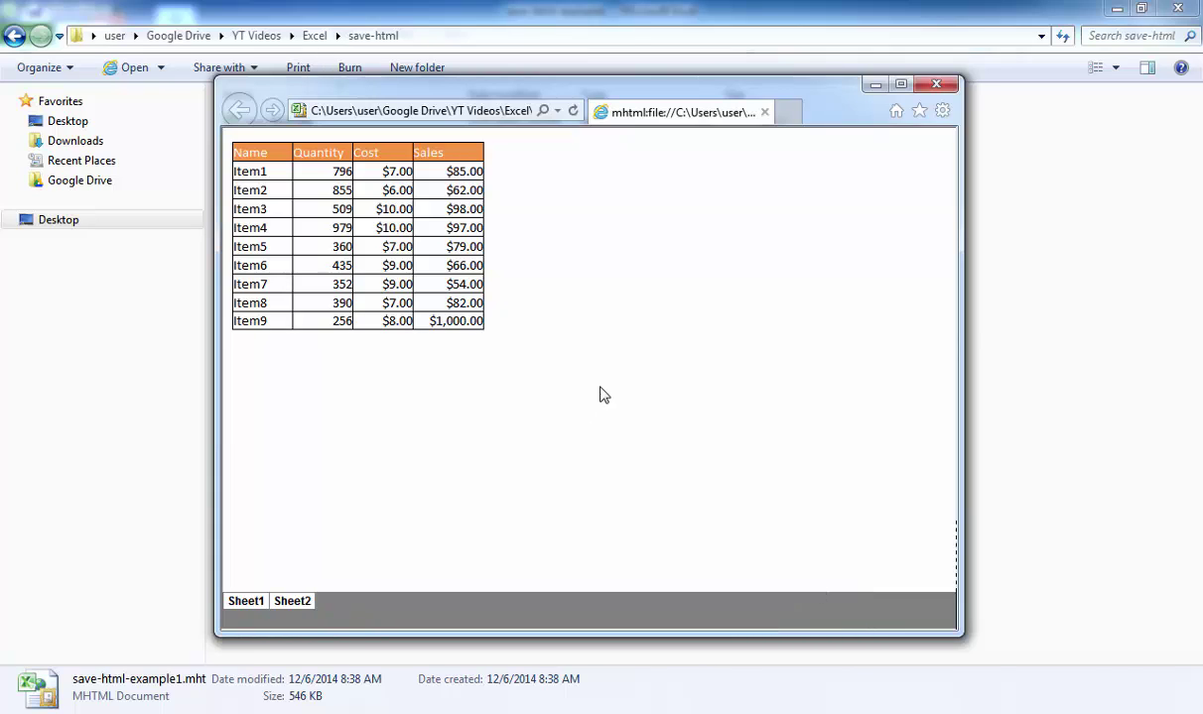
pyautogui.click(291, 603)
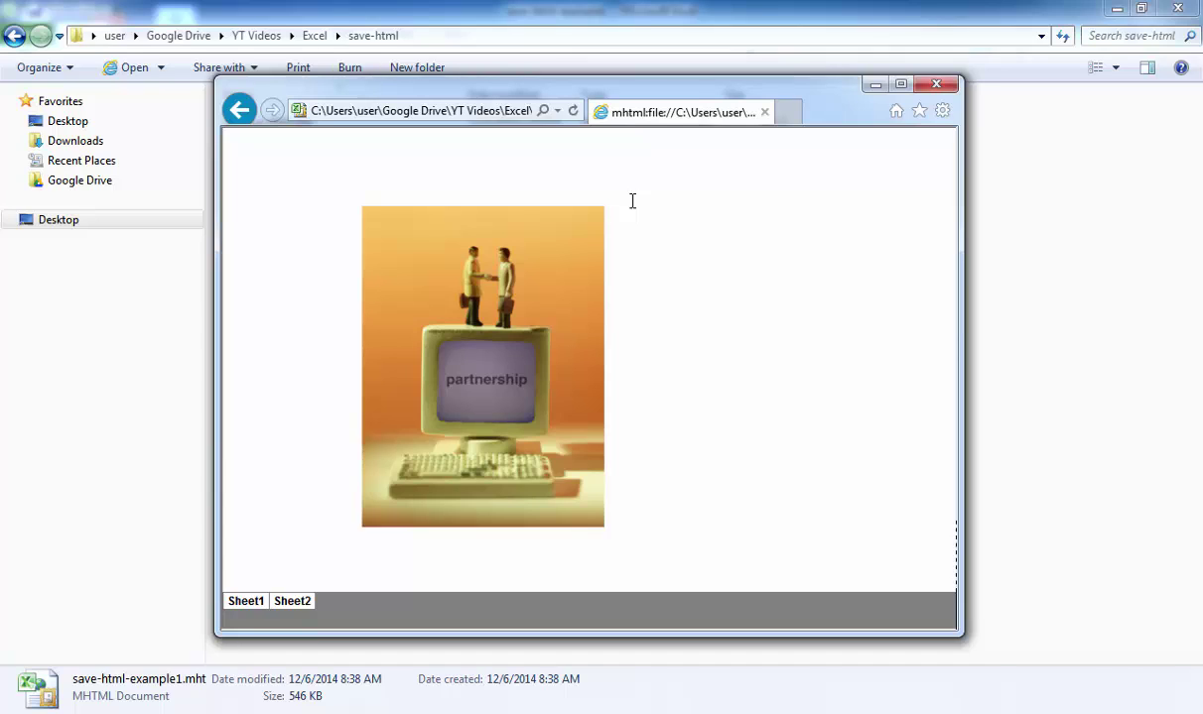
pyautogui.click(941, 85)
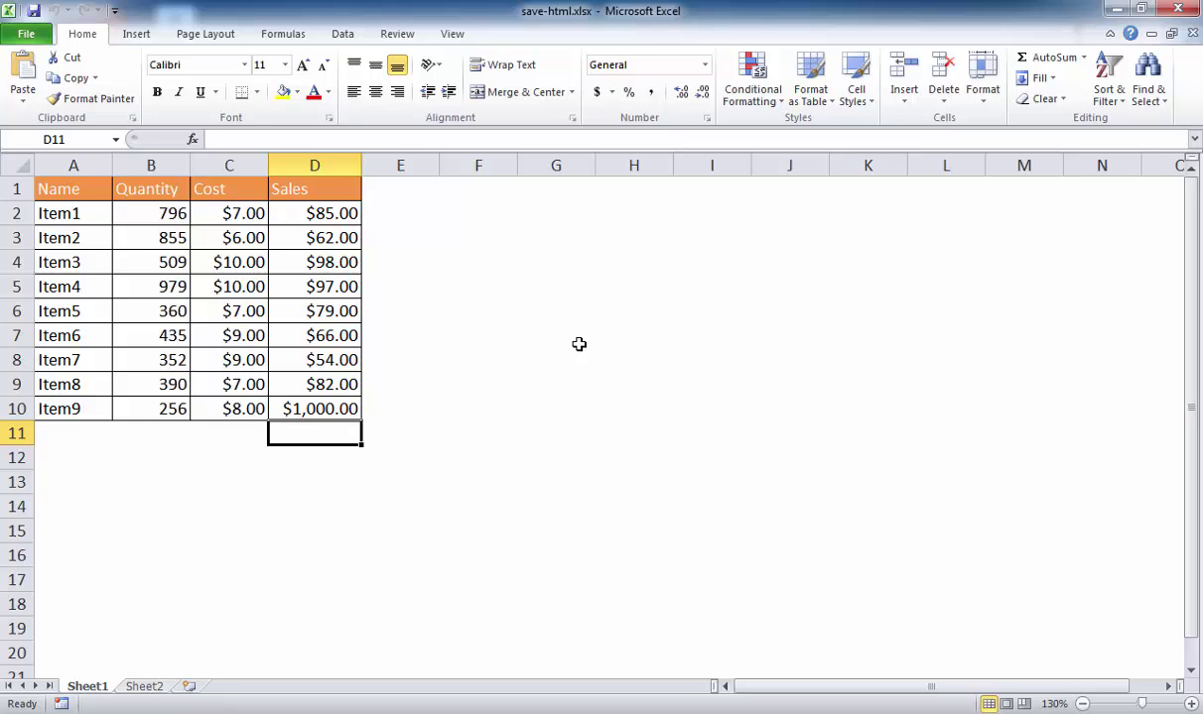
# - Save the entire save-html.xlsx workbook in Excel as Web Page save-html.htm, keeping that format and disabling AutoRepublish while it is open
pyautogui.press('F12')
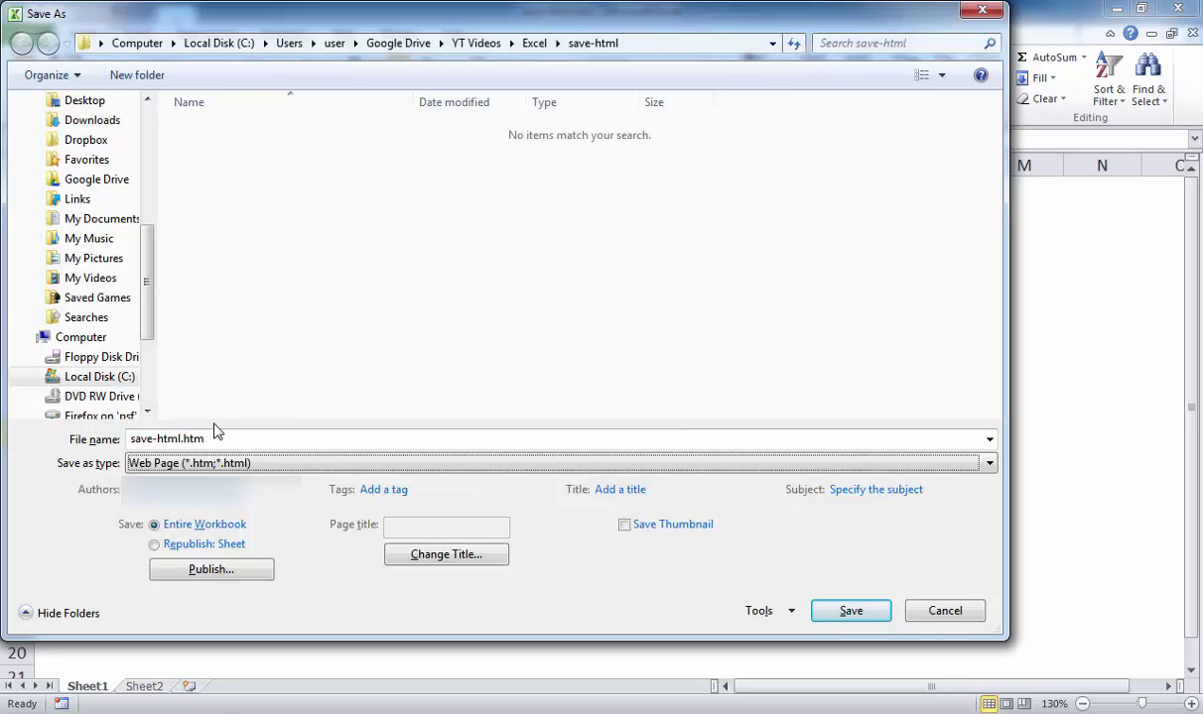
pyautogui.click(186, 468)
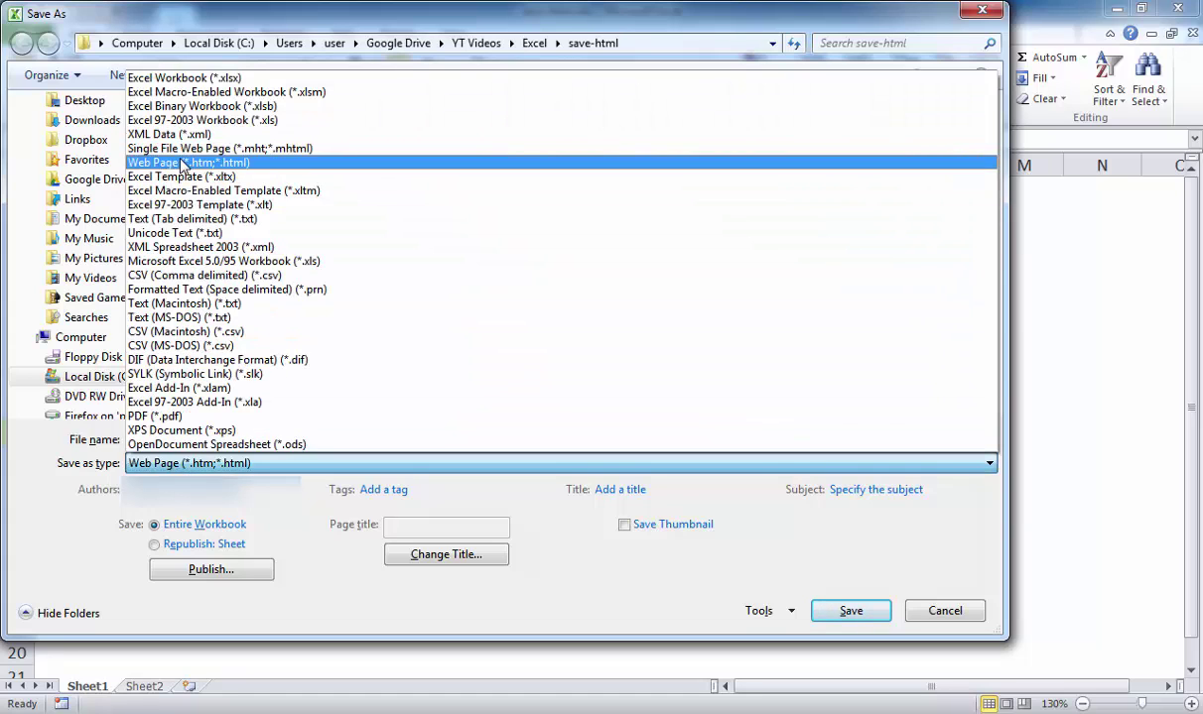
pyautogui.click(167, 164)
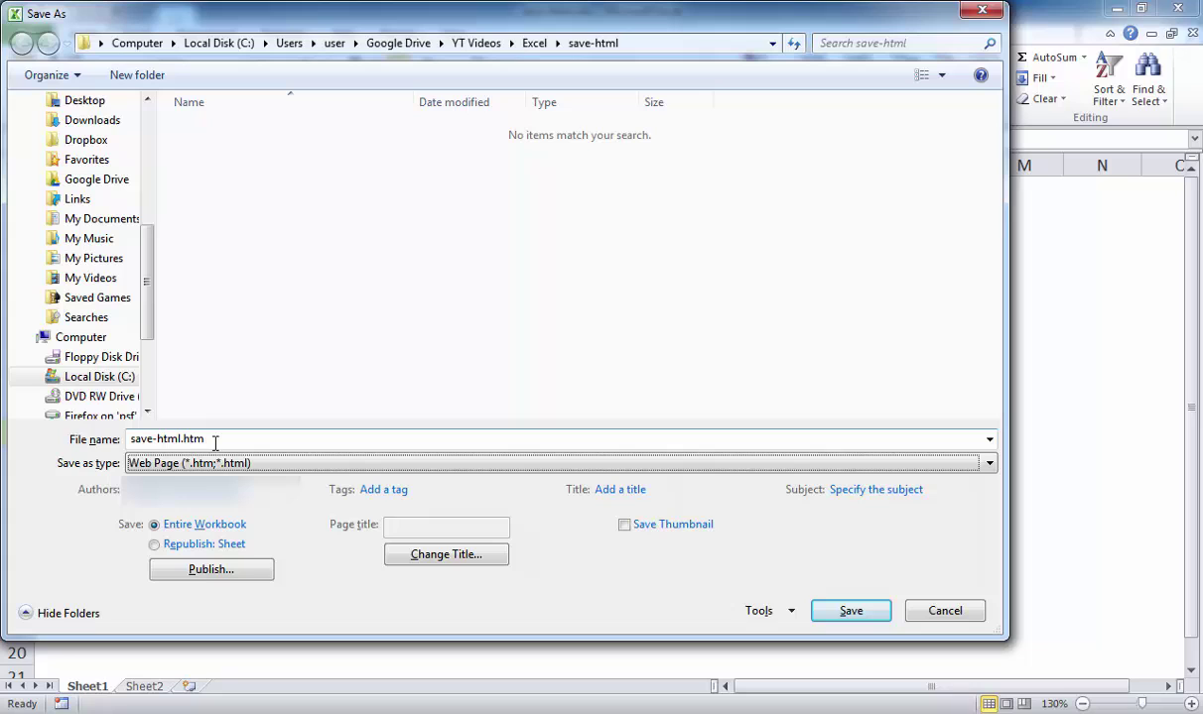
pyautogui.click(876, 612)
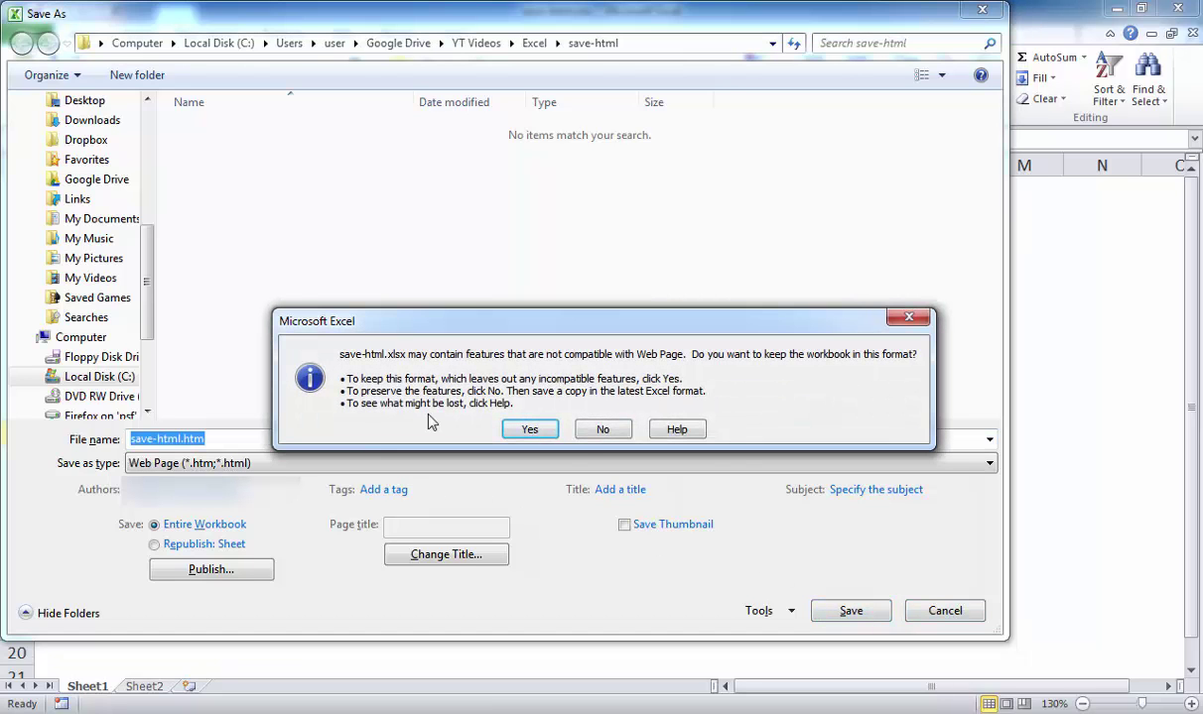
pyautogui.click(525, 438)
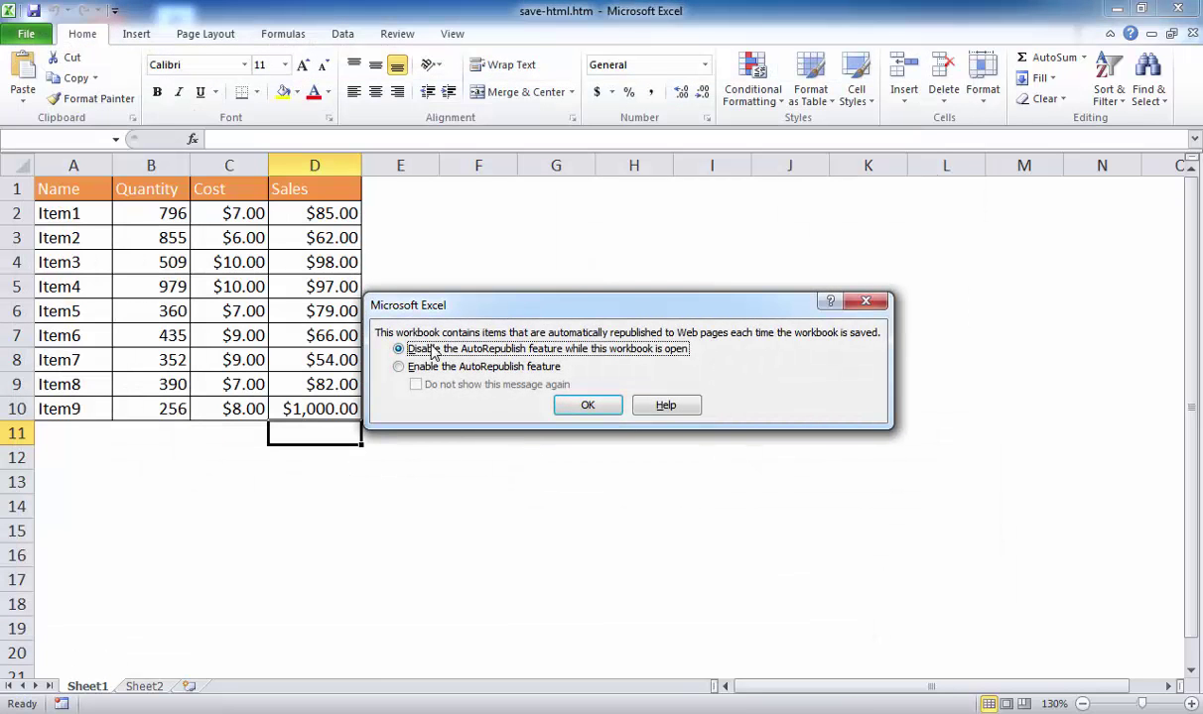
pyautogui.click(596, 407)
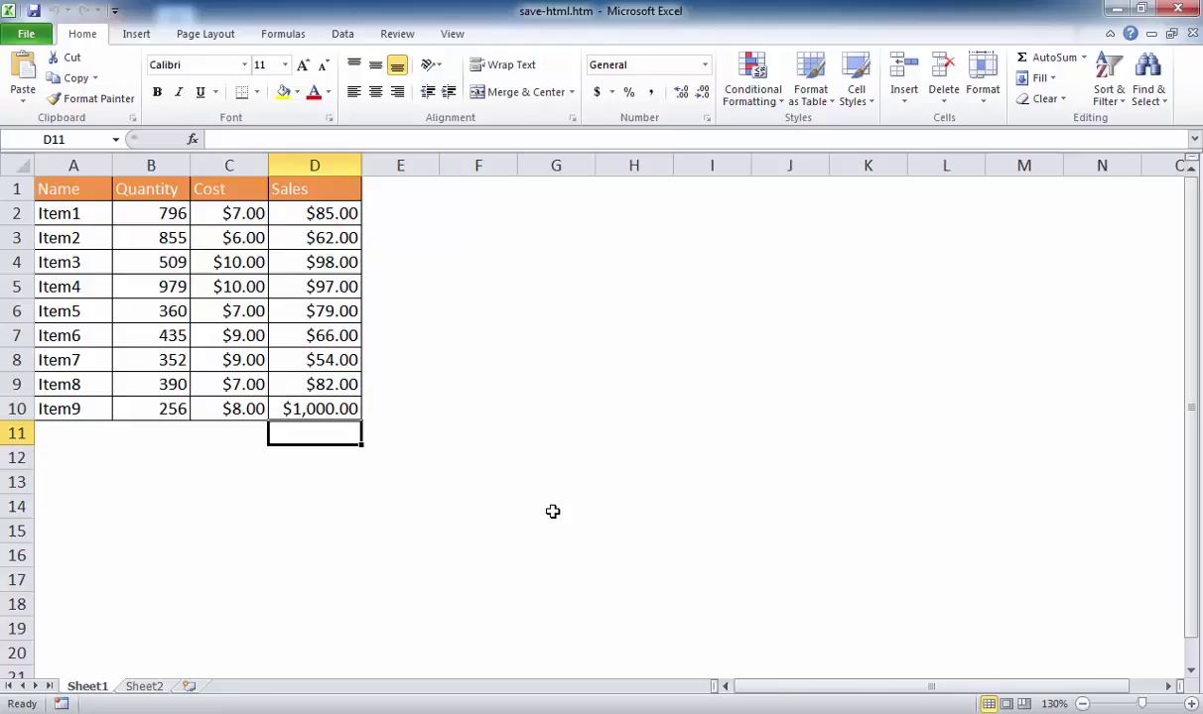
# - Switch to Windows Explorer, examine the contents of the save-html_files folder as medium icons, and return to the save-html folder
pyautogui.hotkey('alt', 'Tab')
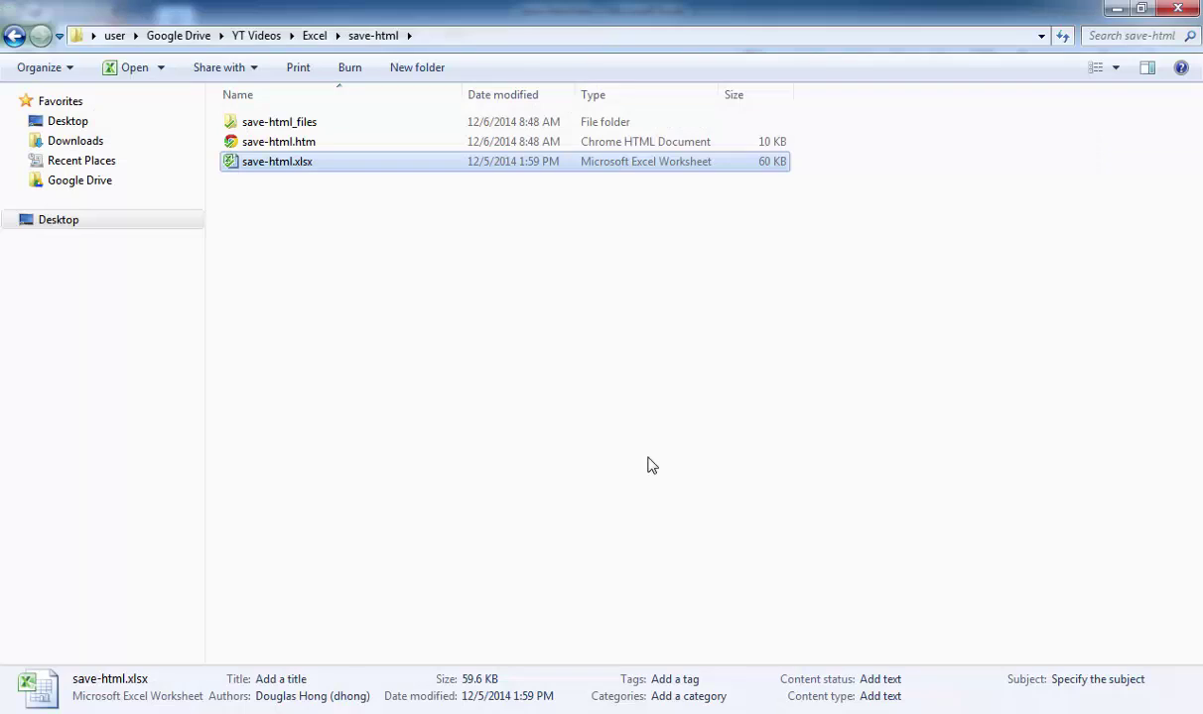
pyautogui.doubleClick(274, 127)
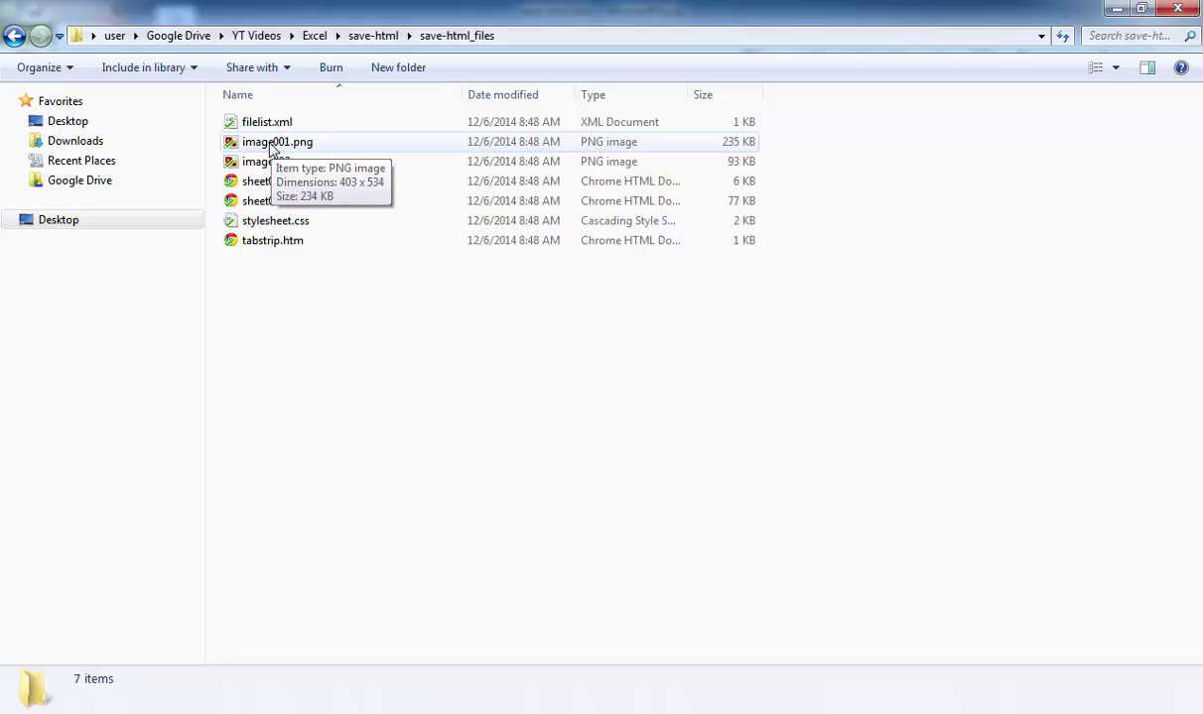
pyautogui.click(1118, 70)
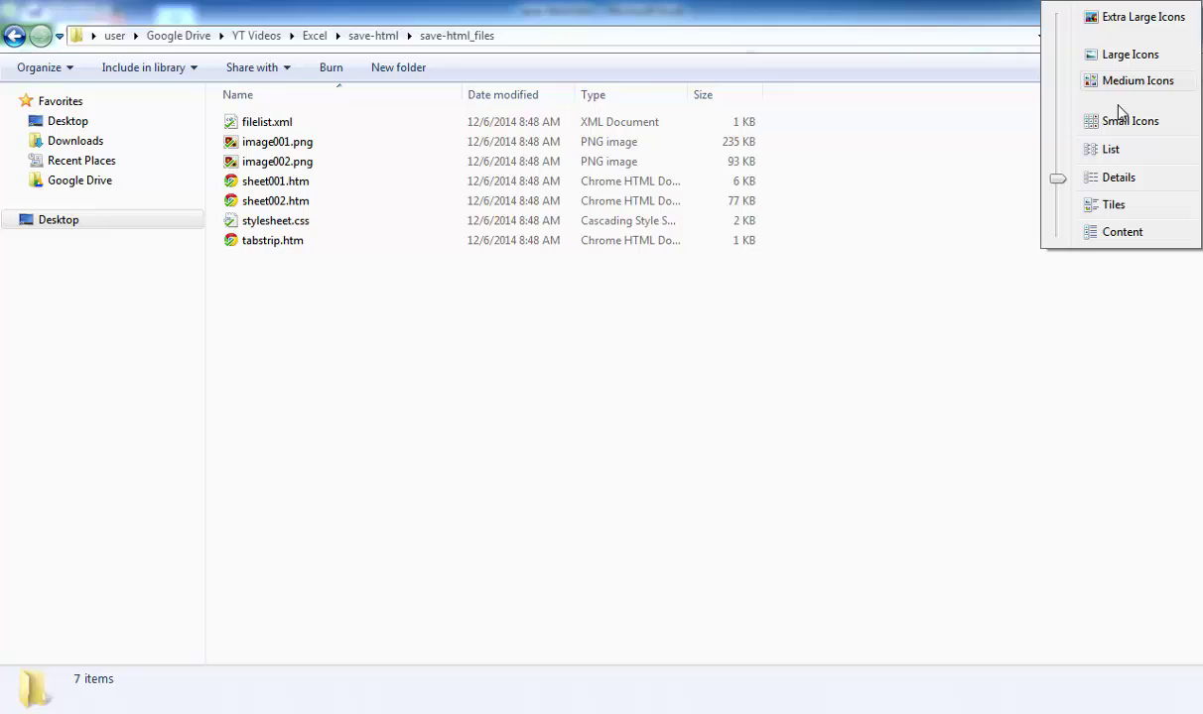
pyautogui.click(1119, 83)
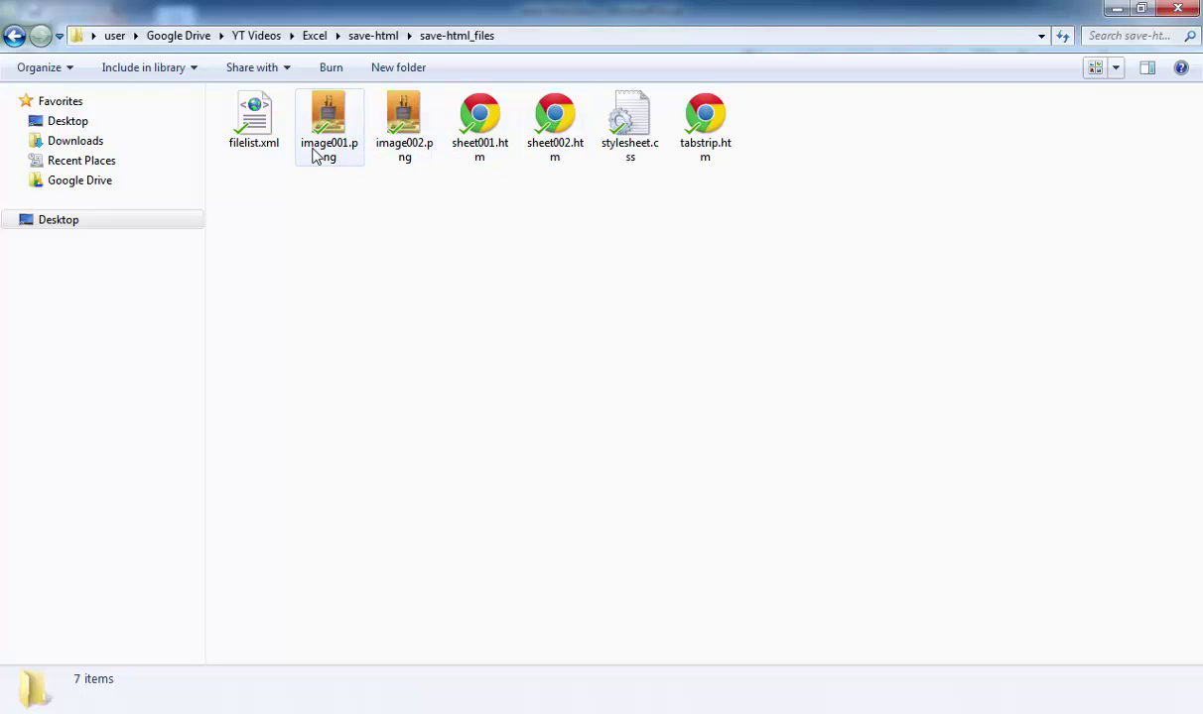
pyautogui.click(14, 36)
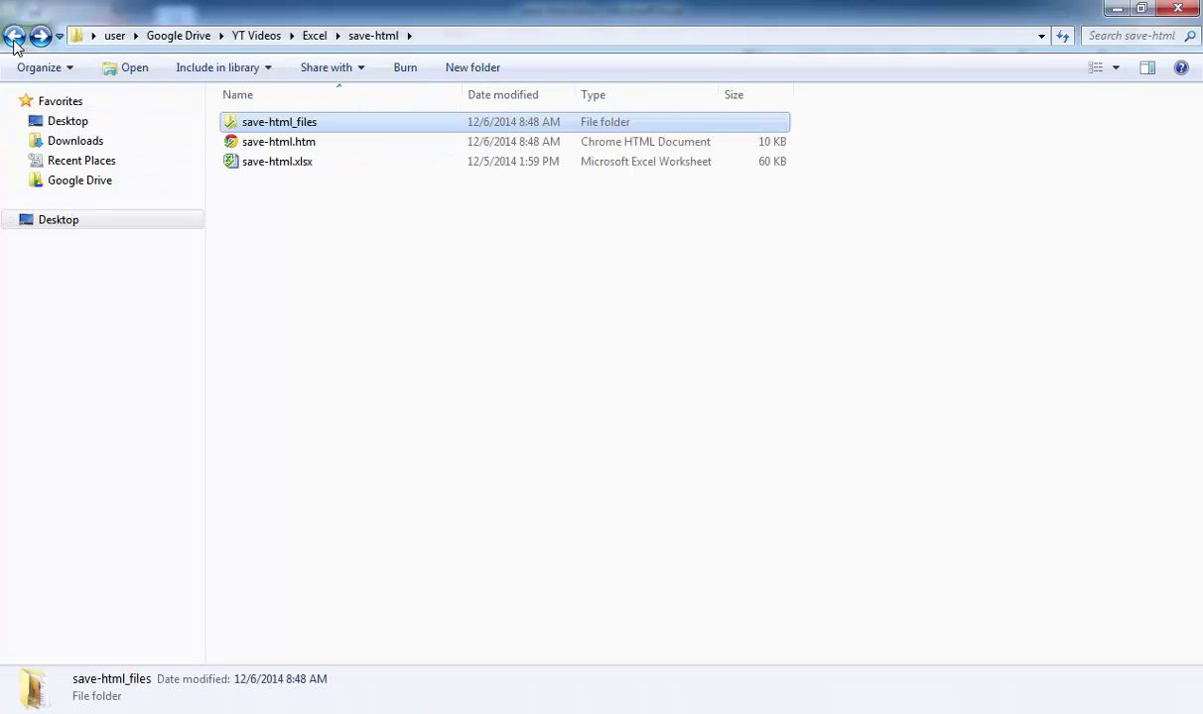
# - Open save-html.htm in Internet Explorer, view its Sheet2 and Sheet1 pages, and close the browser
pyautogui.click(264, 146)
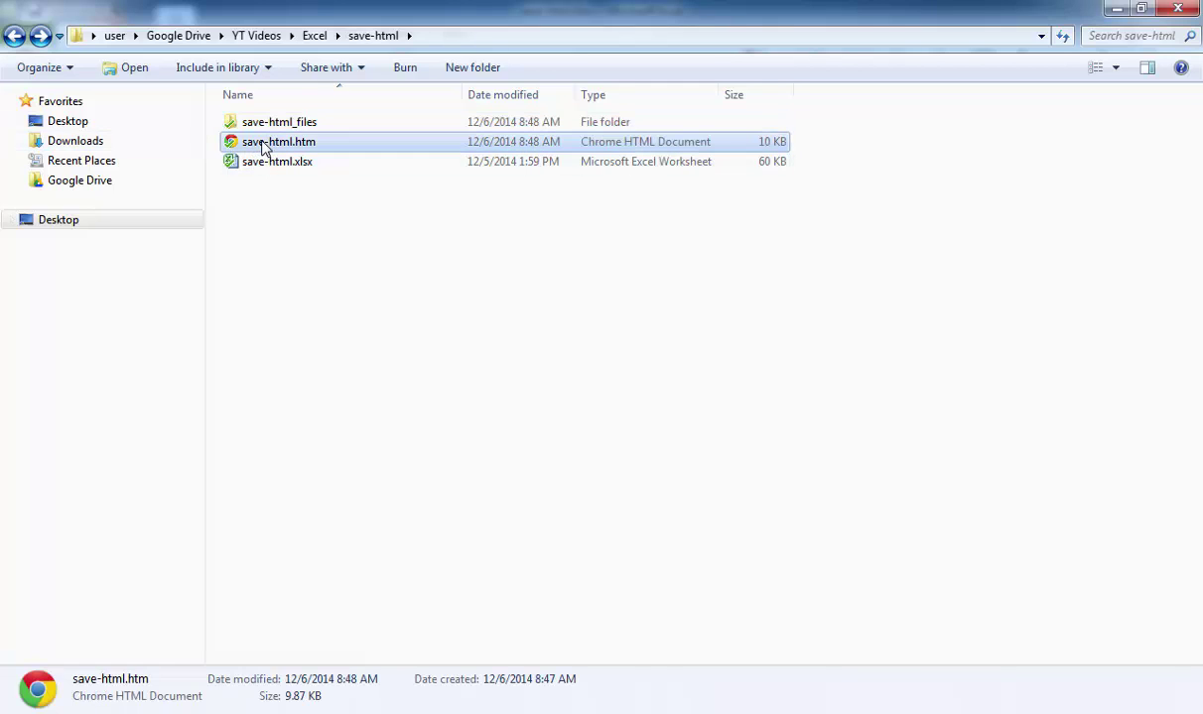
pyautogui.rightClick(264, 145)
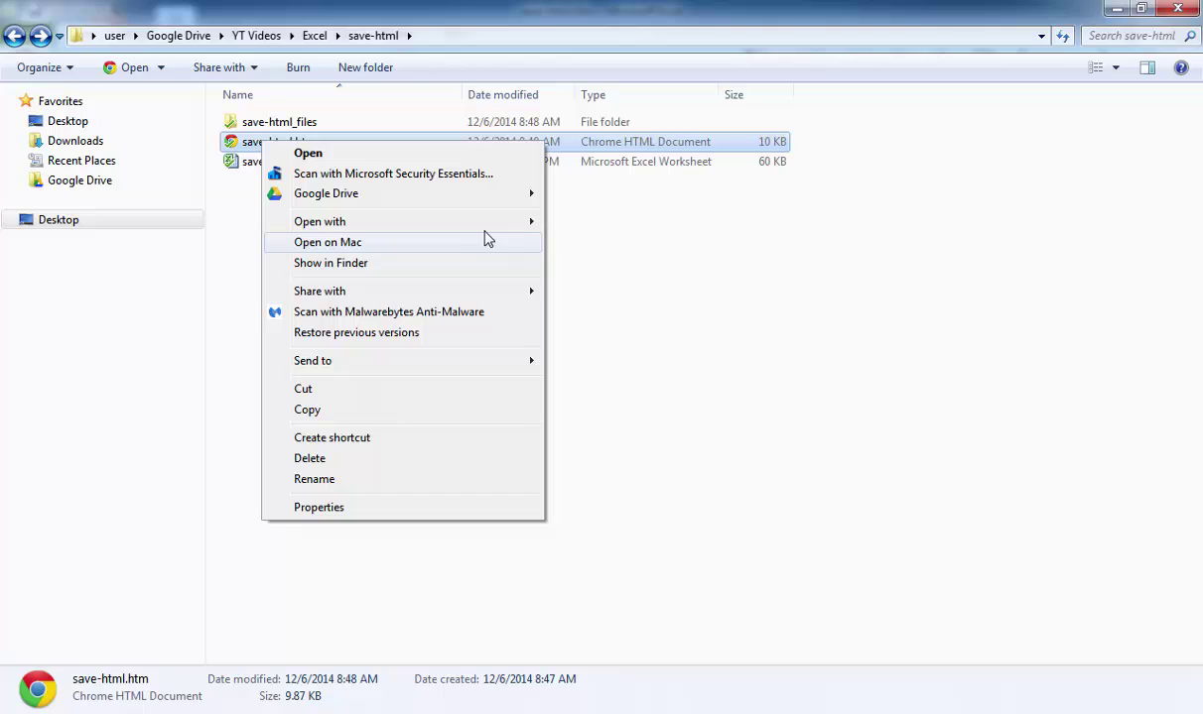
pyautogui.moveTo(526, 226)
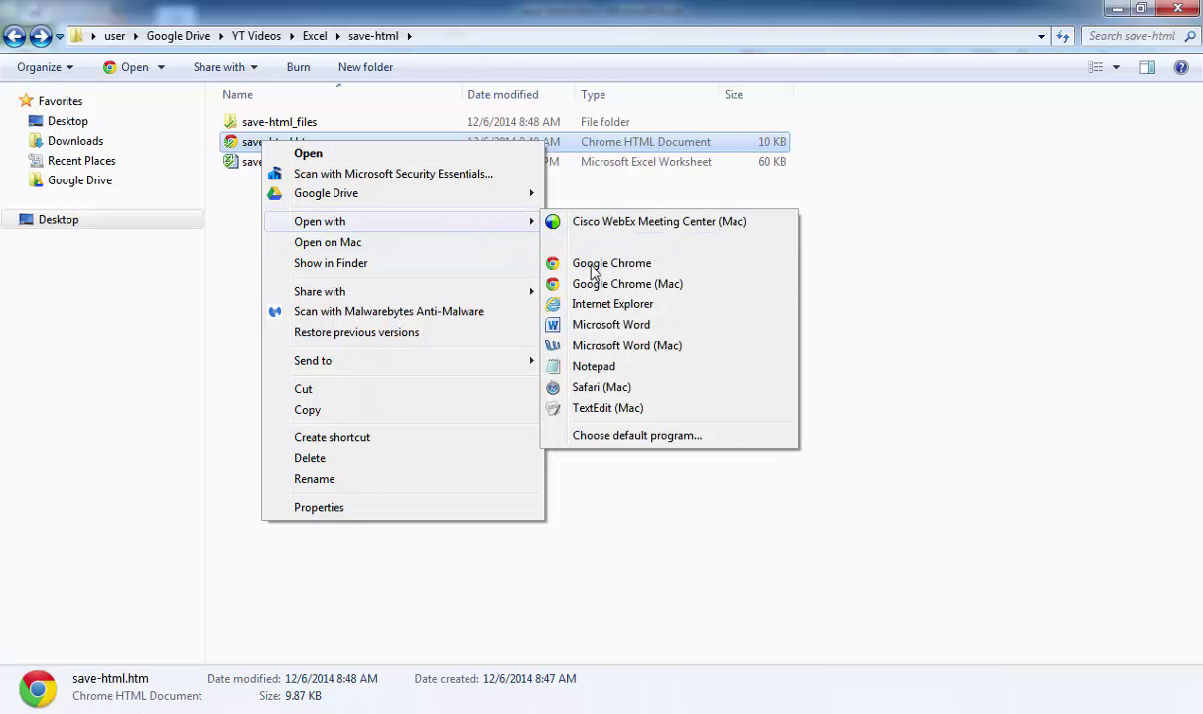
pyautogui.click(637, 309)
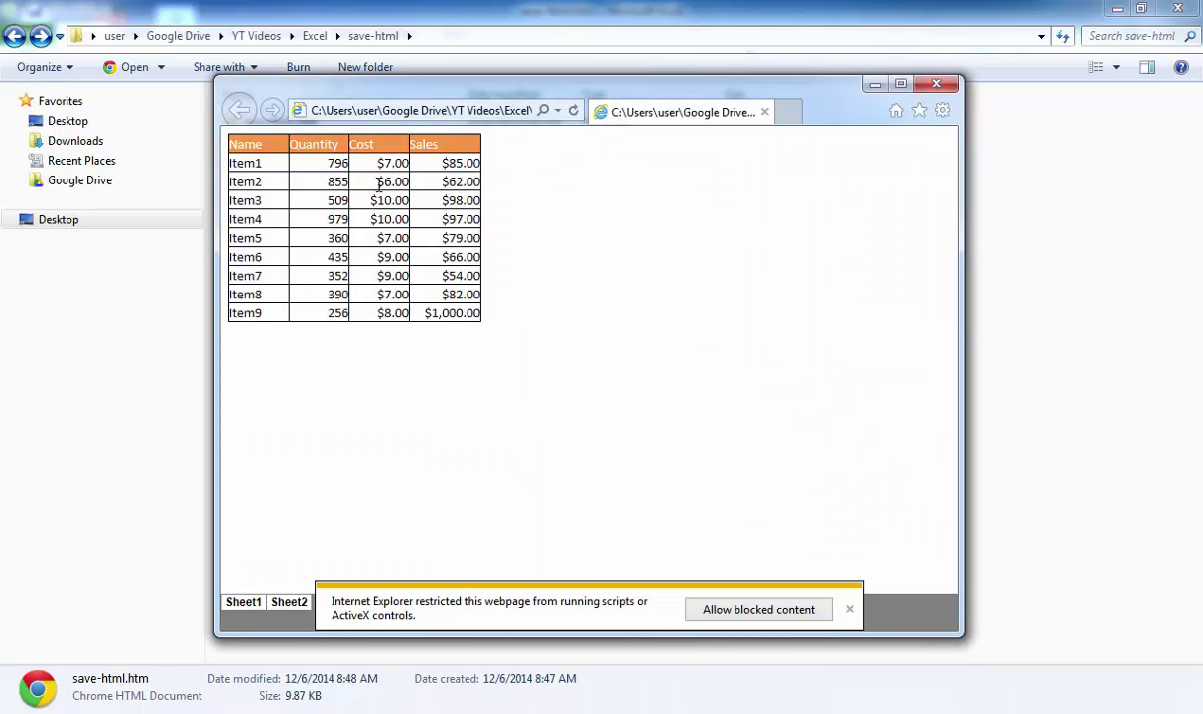
pyautogui.click(290, 602)
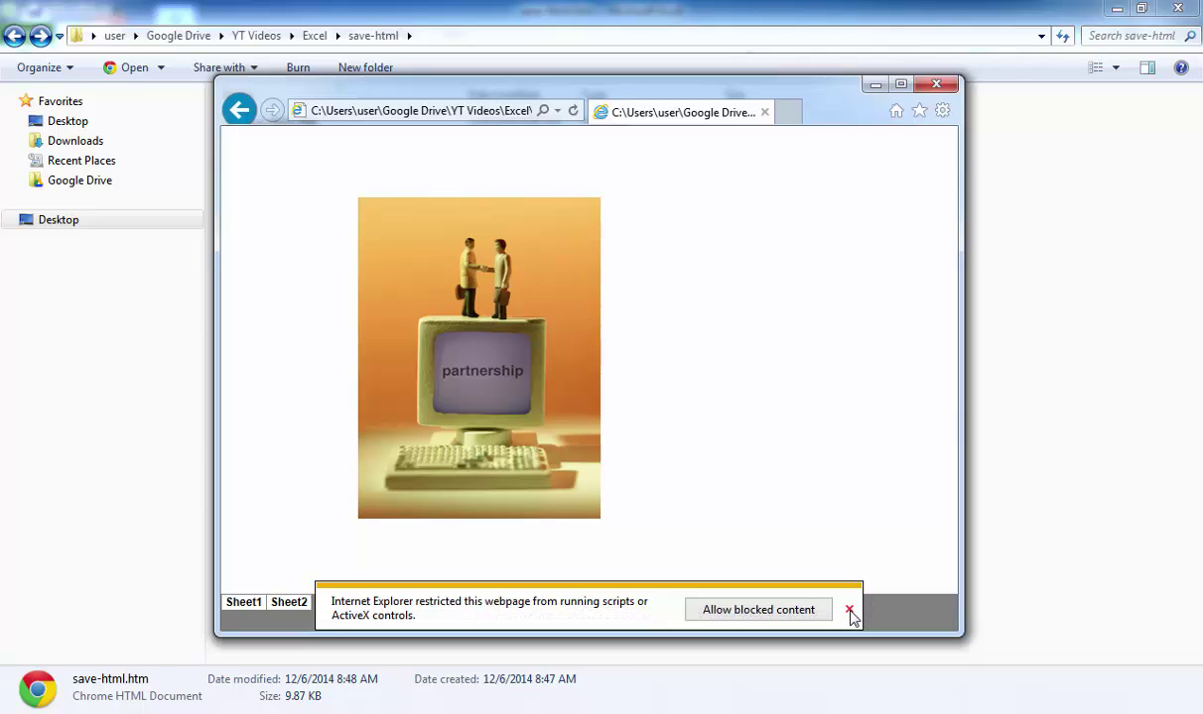
pyautogui.click(850, 611)
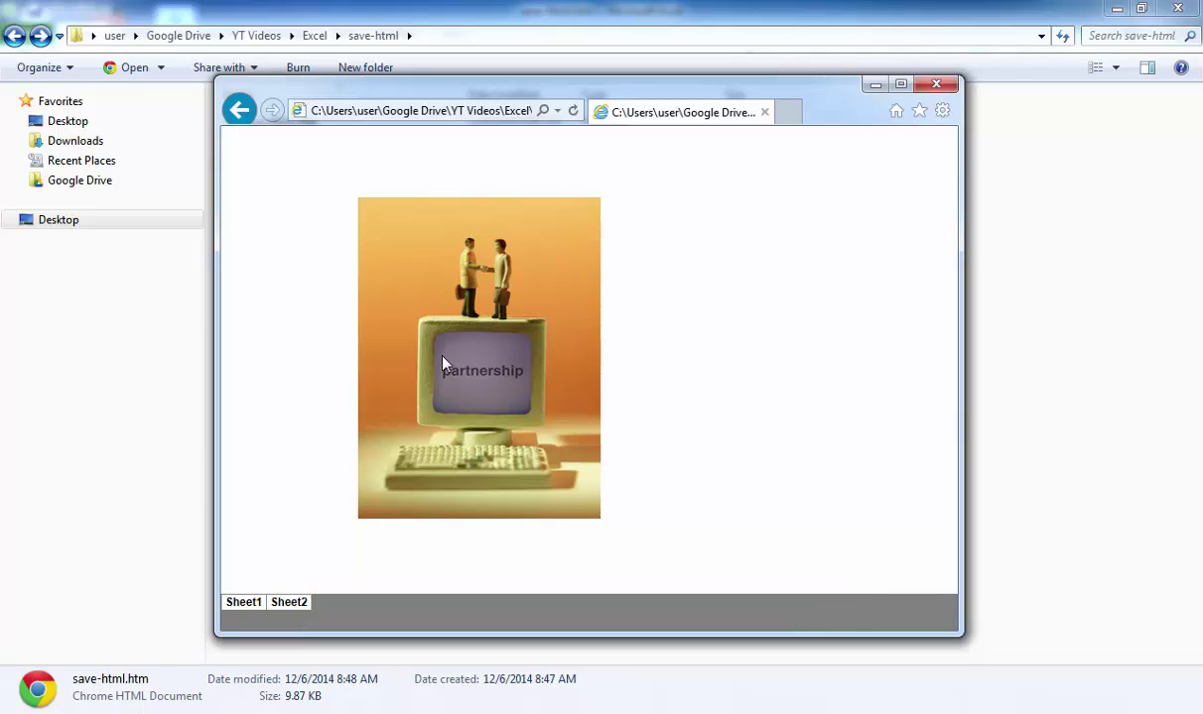
pyautogui.click(243, 603)
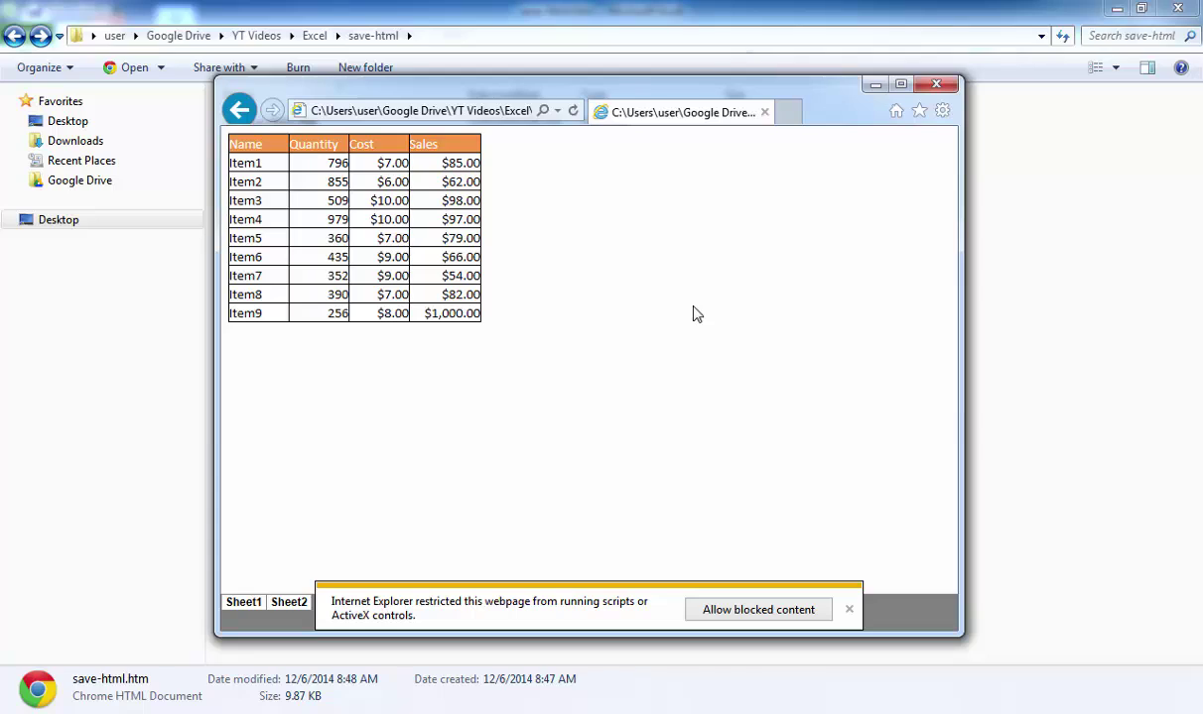
pyautogui.click(936, 87)
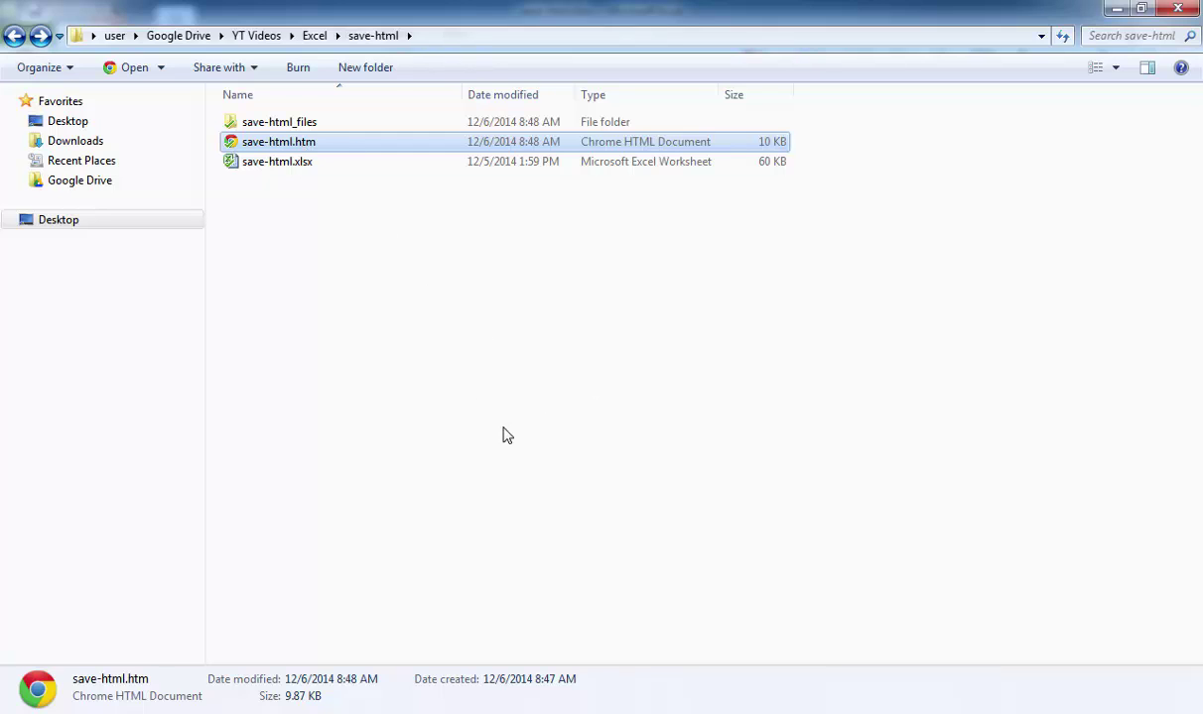
# - Open save-html.htm from the save-html folder in Notepad, look through its HTML source, and close Notepad
pyautogui.rightClick(285, 145)
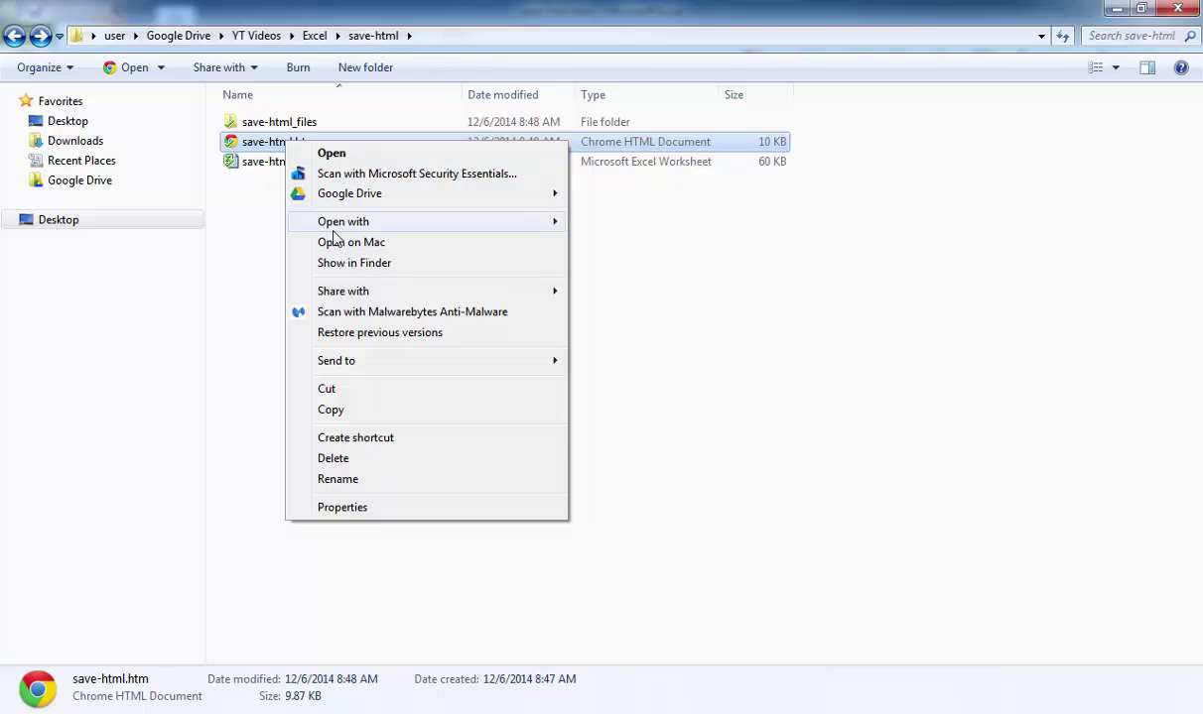
pyautogui.moveTo(357, 227)
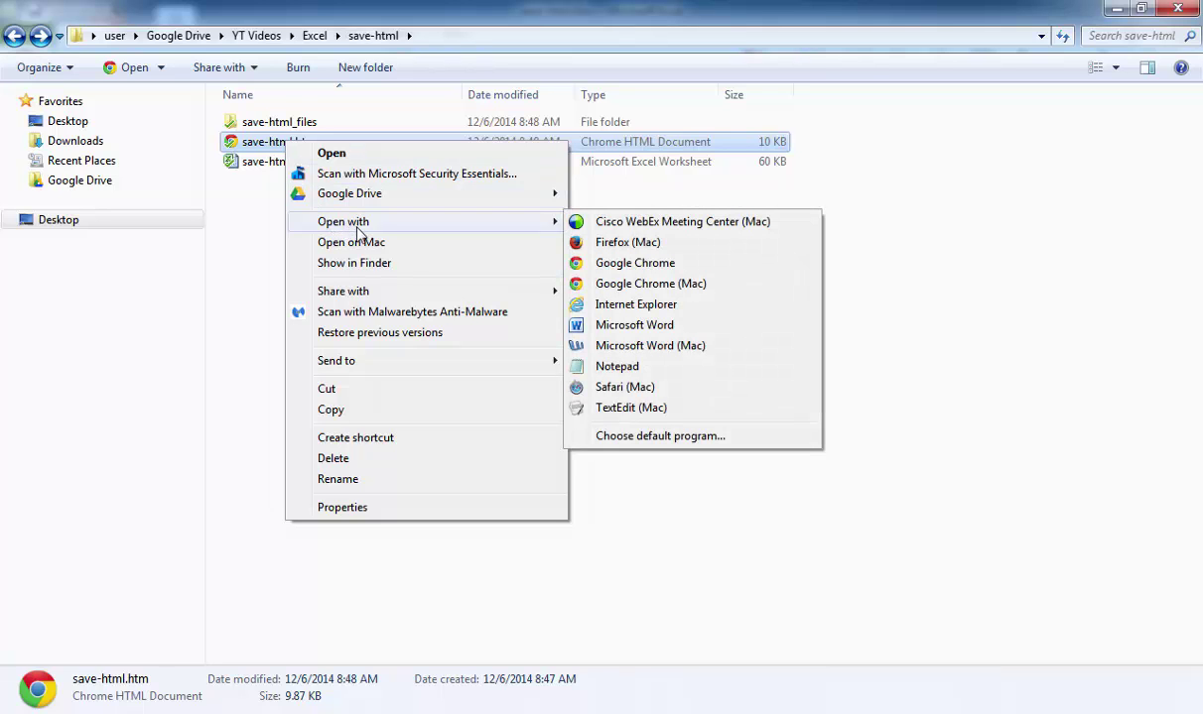
pyautogui.click(618, 370)
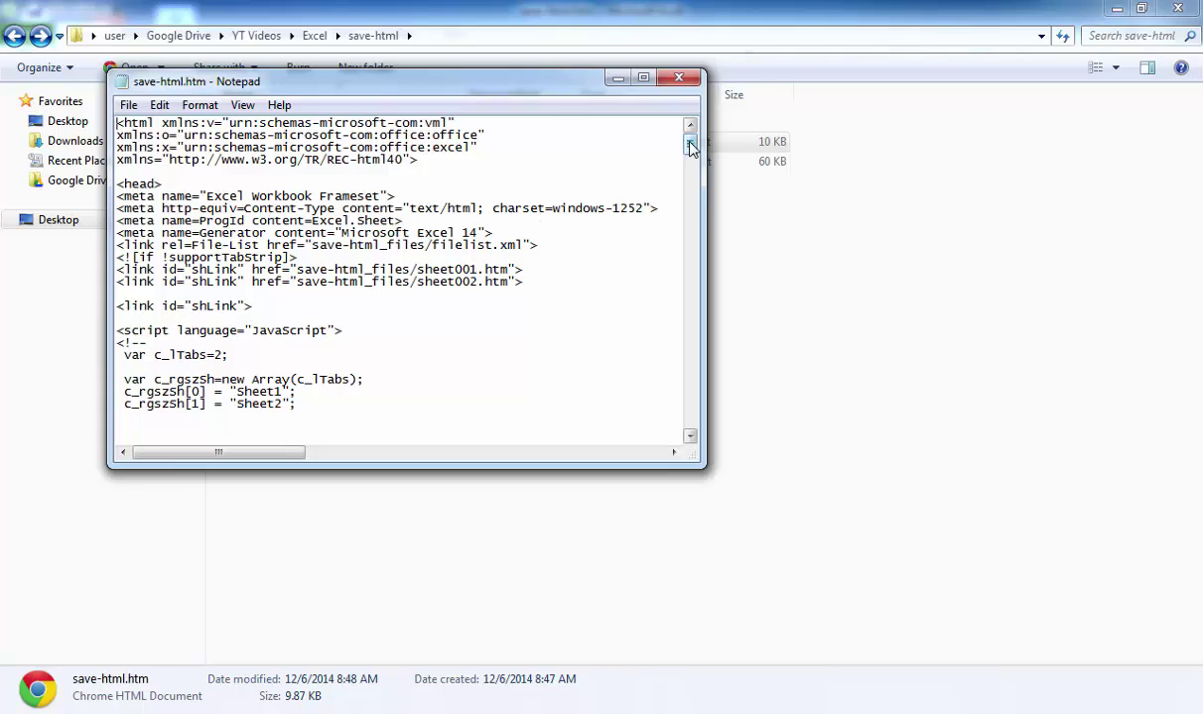
pyautogui.moveTo(691, 147); pyautogui.dragTo(691, 220)
pyautogui.moveTo(689, 229); pyautogui.dragTo(690, 144)
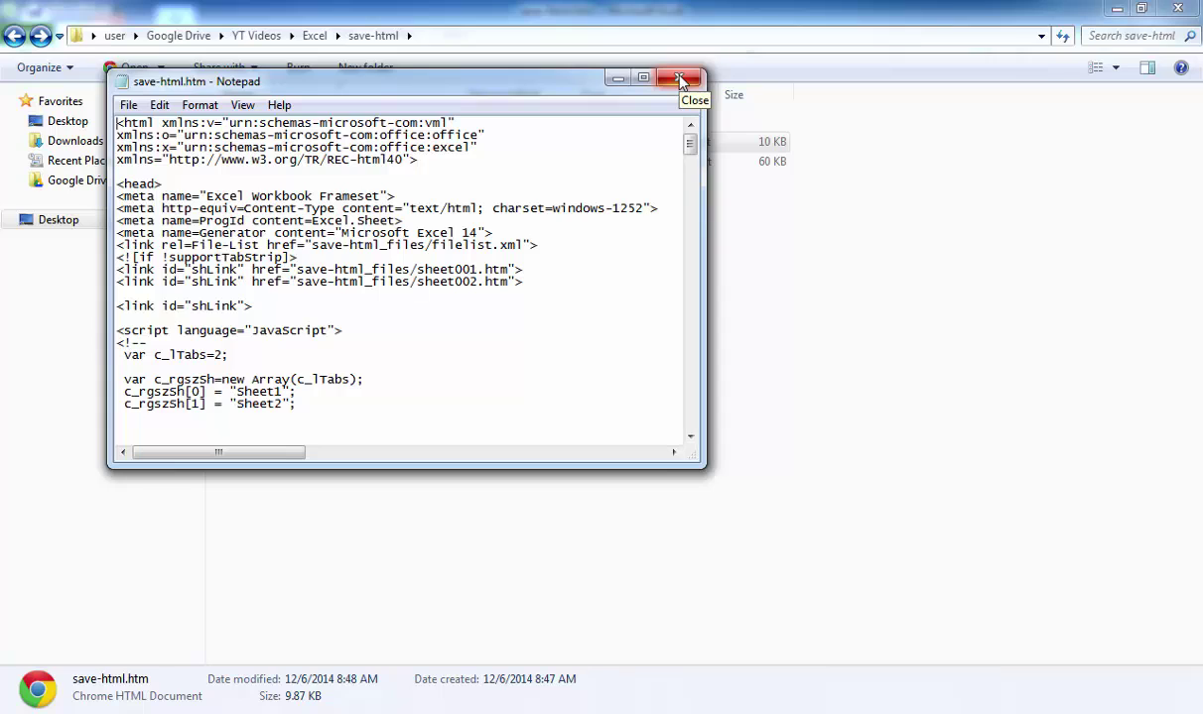
pyautogui.click(680, 79)
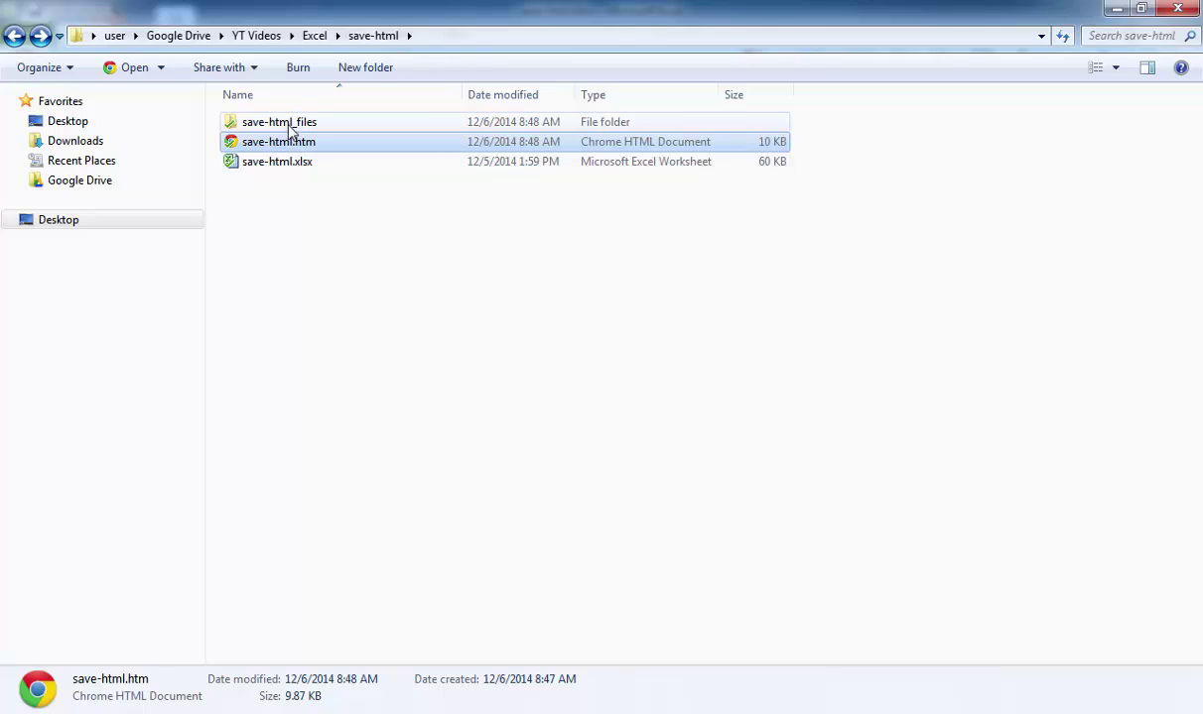
# - Open the save-html_files folder, review its supporting image, sheet and stylesheet files, and return to the save-html folder
pyautogui.moveTo(291, 129)
pyautogui.click(284, 124)
pyautogui.doubleClick(284, 124)
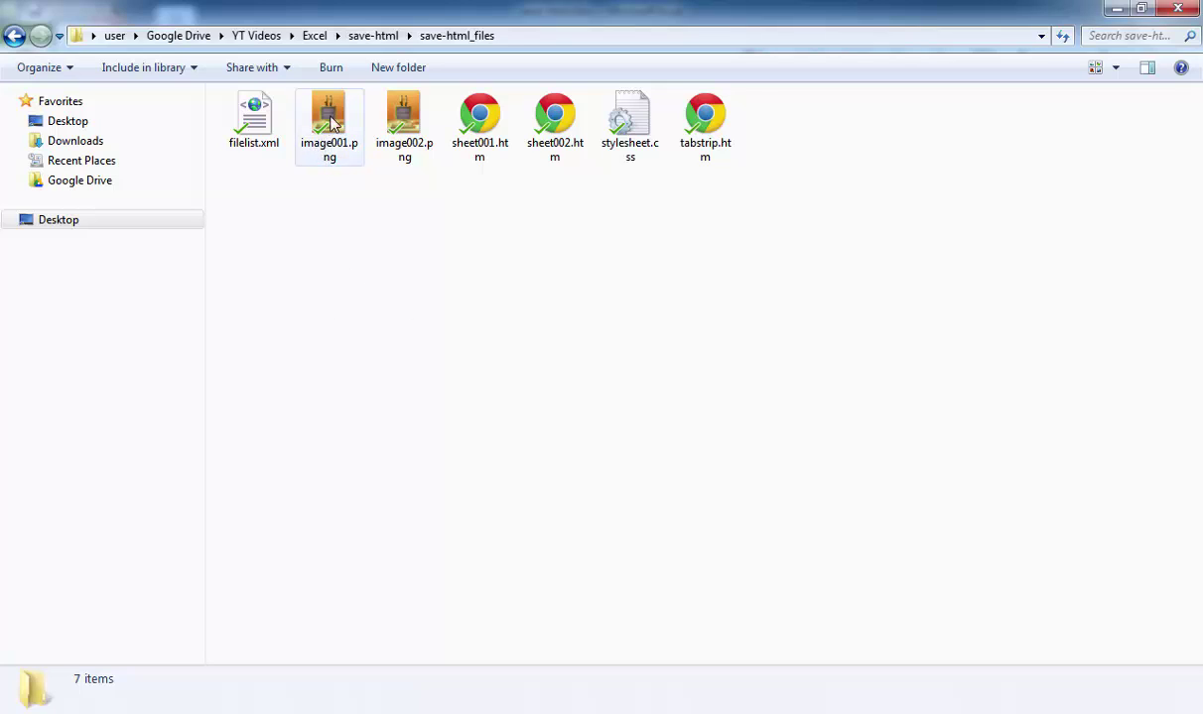
pyautogui.moveTo(330, 119)
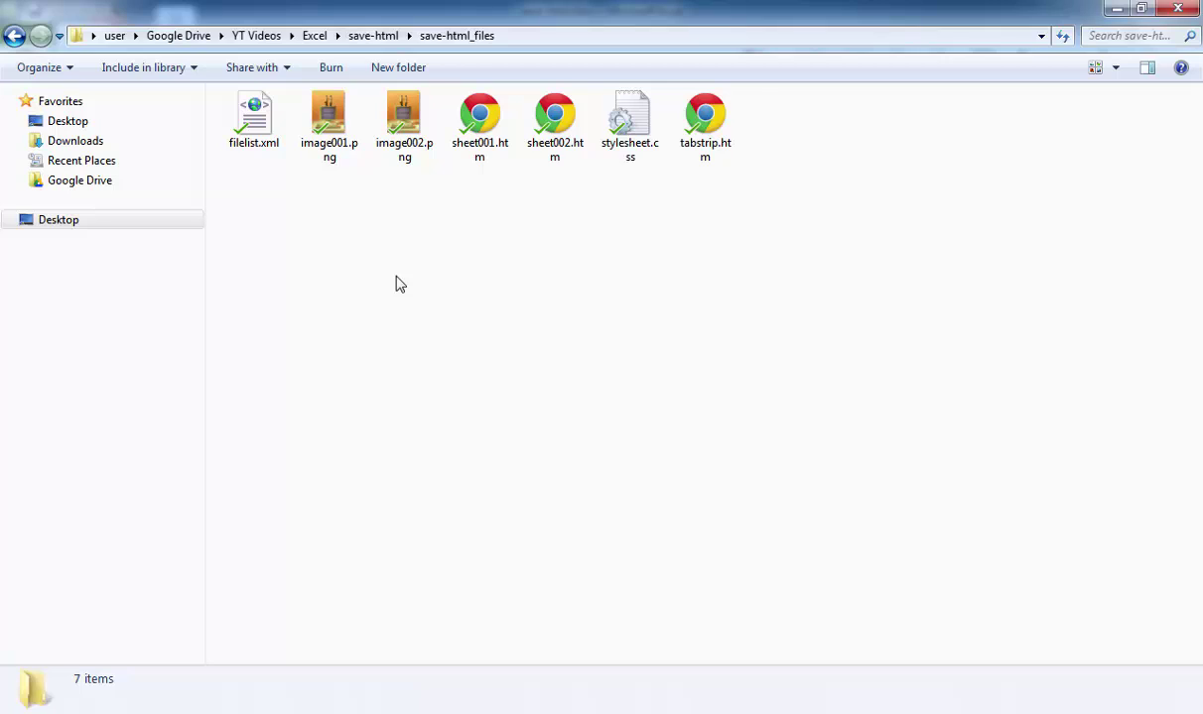
pyautogui.click(14, 37)
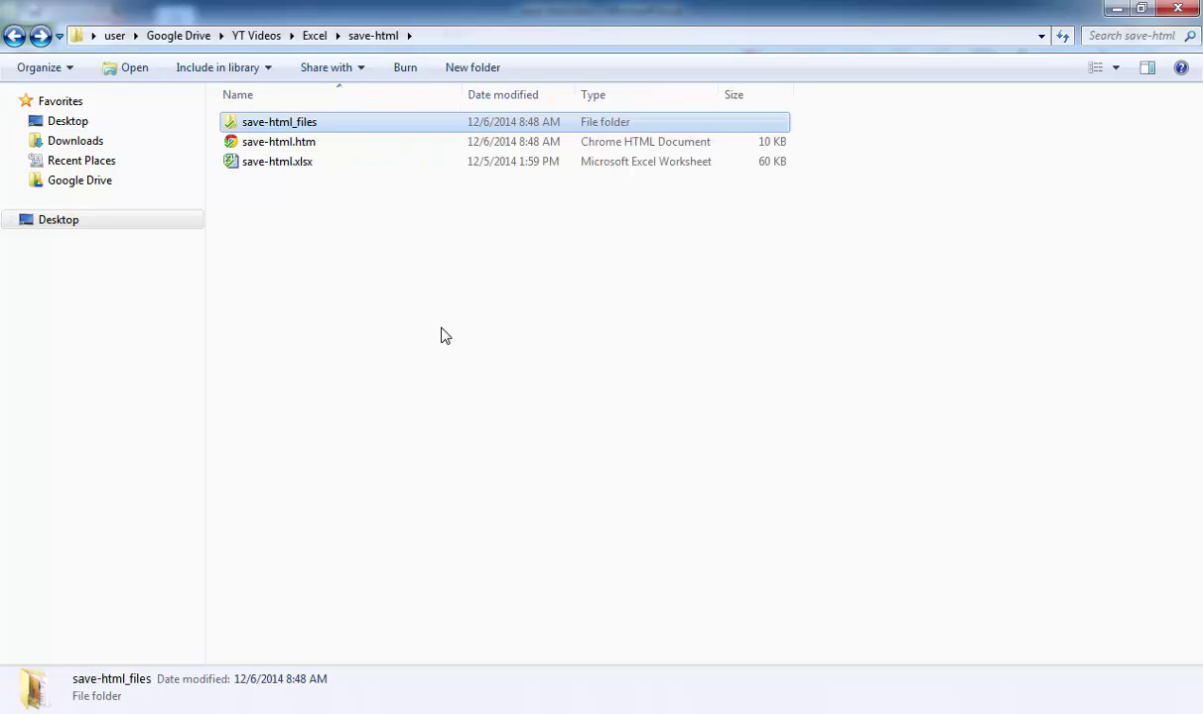